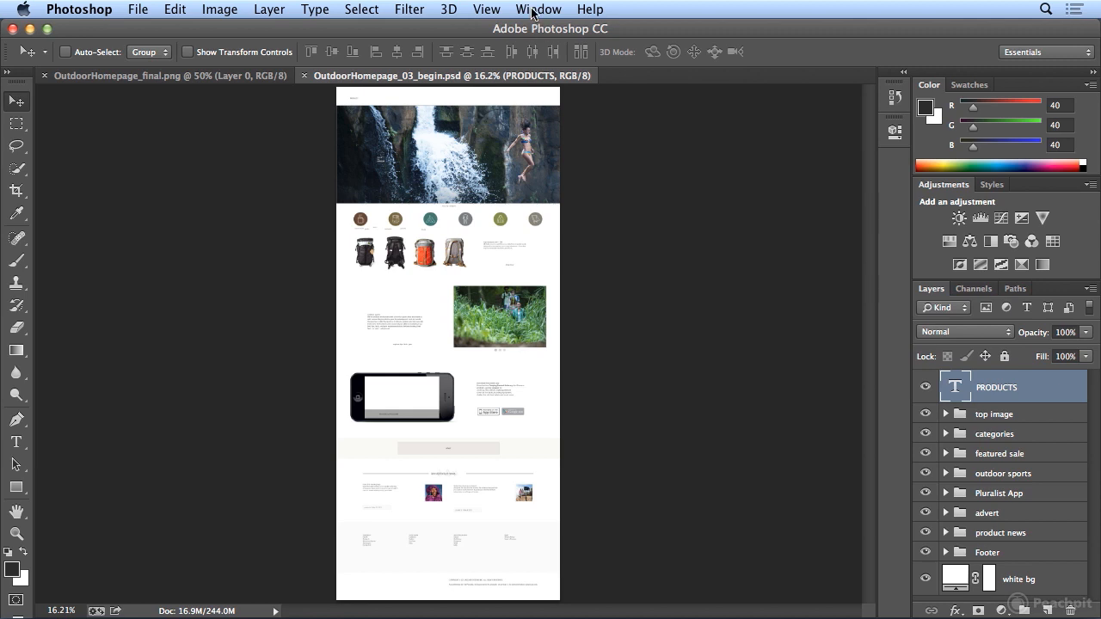
Create a new character style from the PRODUCTS text in the page header
{"action": "left_click", "coordinate": [486, 10]}
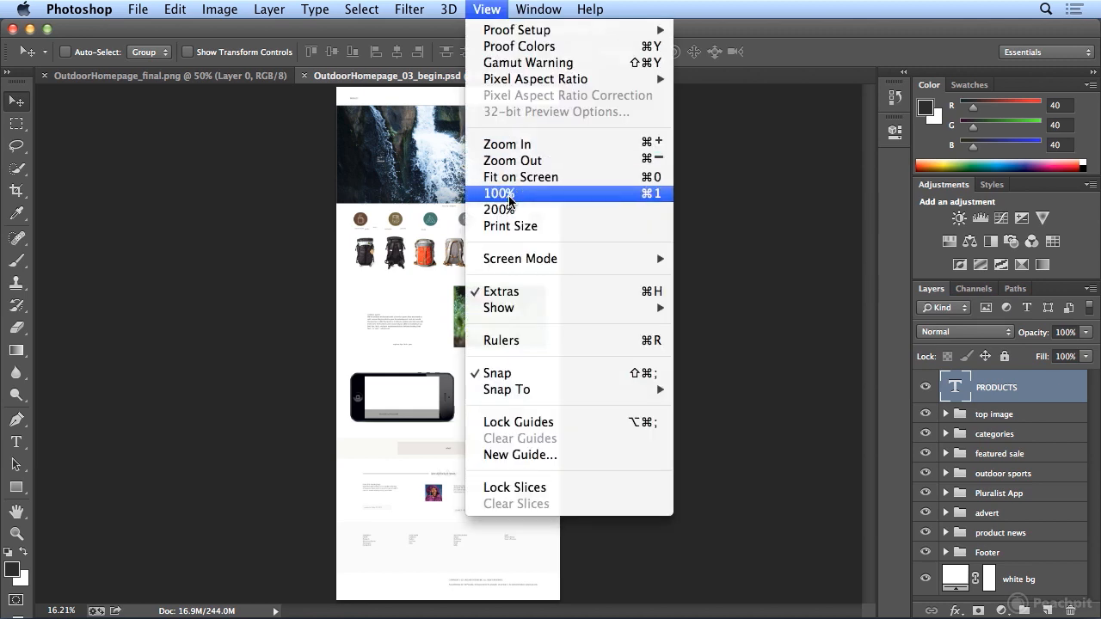
{"action": "left_click", "coordinate": [508, 198]}
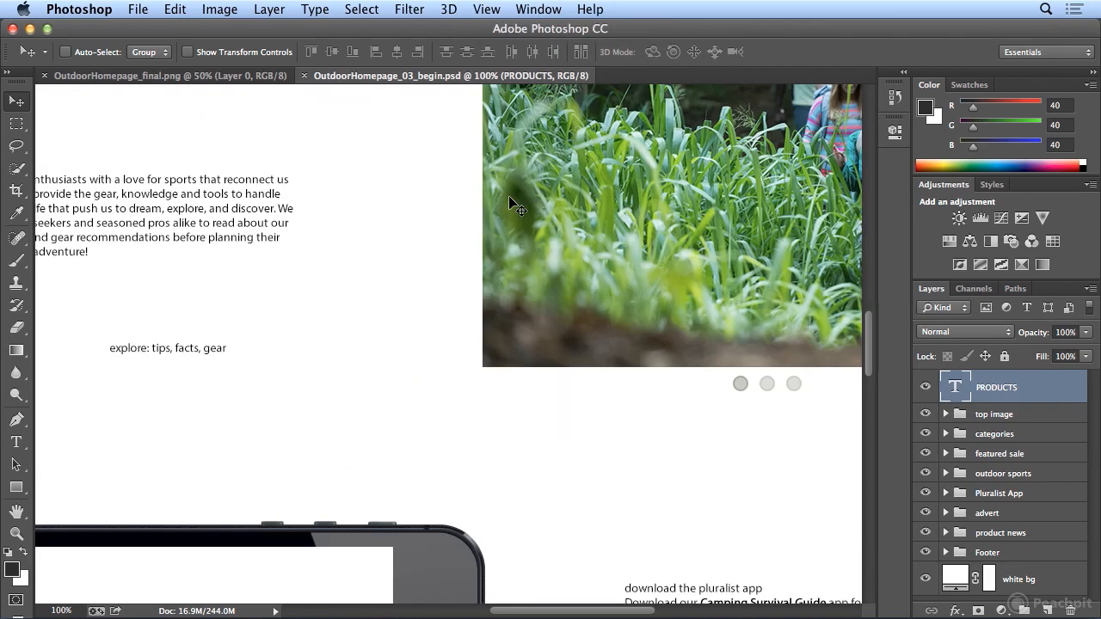
{"action": "scroll", "coordinate": [484, 185], "scroll_direction": "up", "scroll_amount": 15}
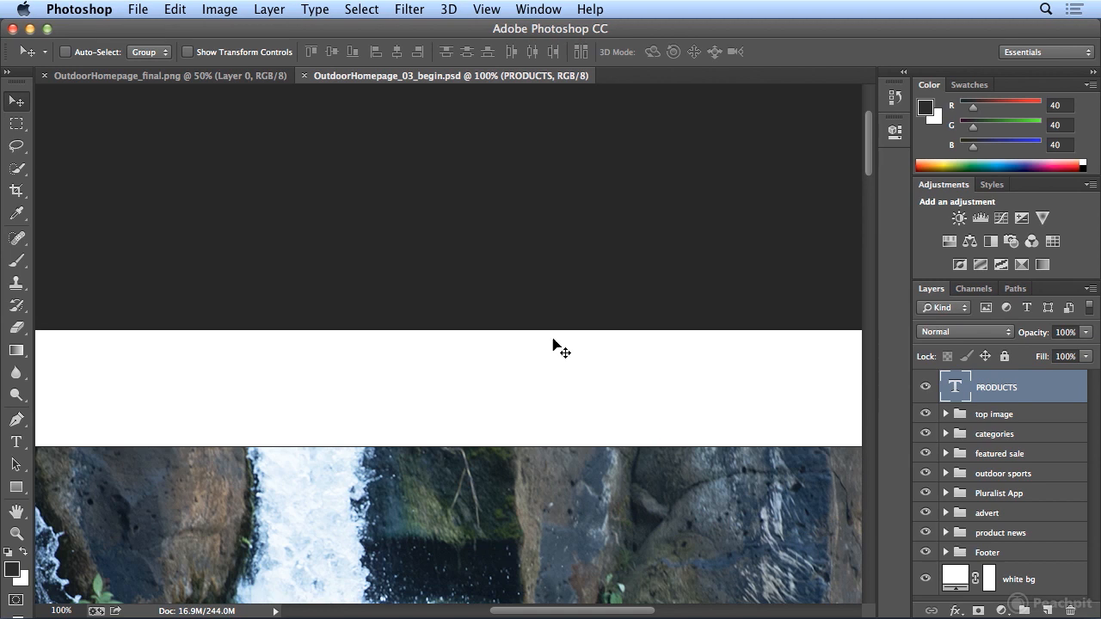
{"action": "left_click_drag", "start_coordinate": [593, 612], "coordinate": [516, 612]}
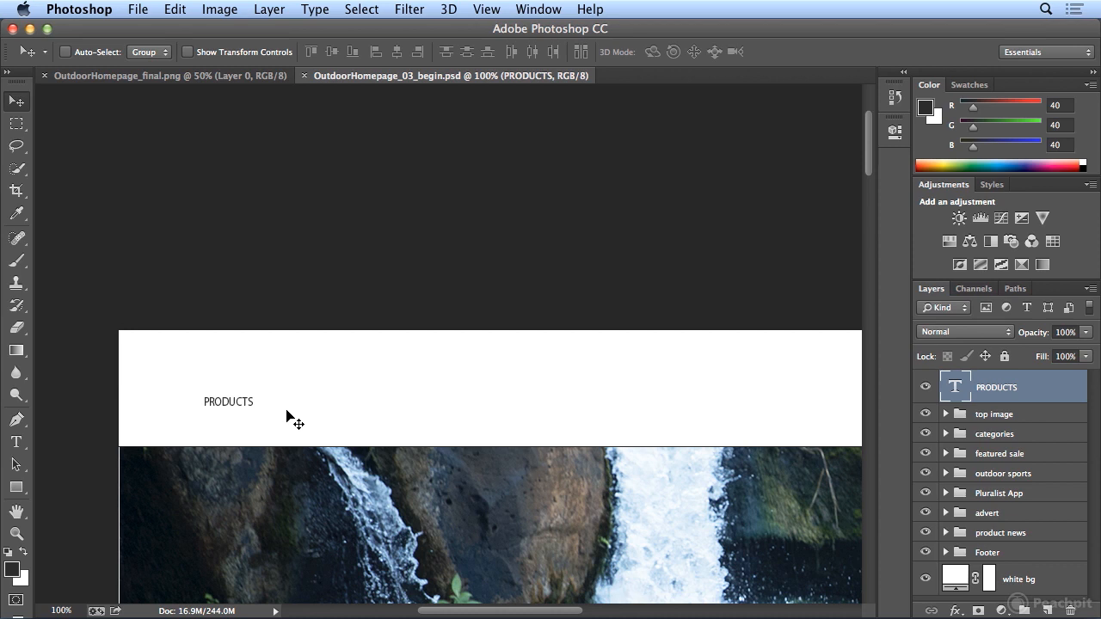
{"action": "left_click", "coordinate": [30, 440]}
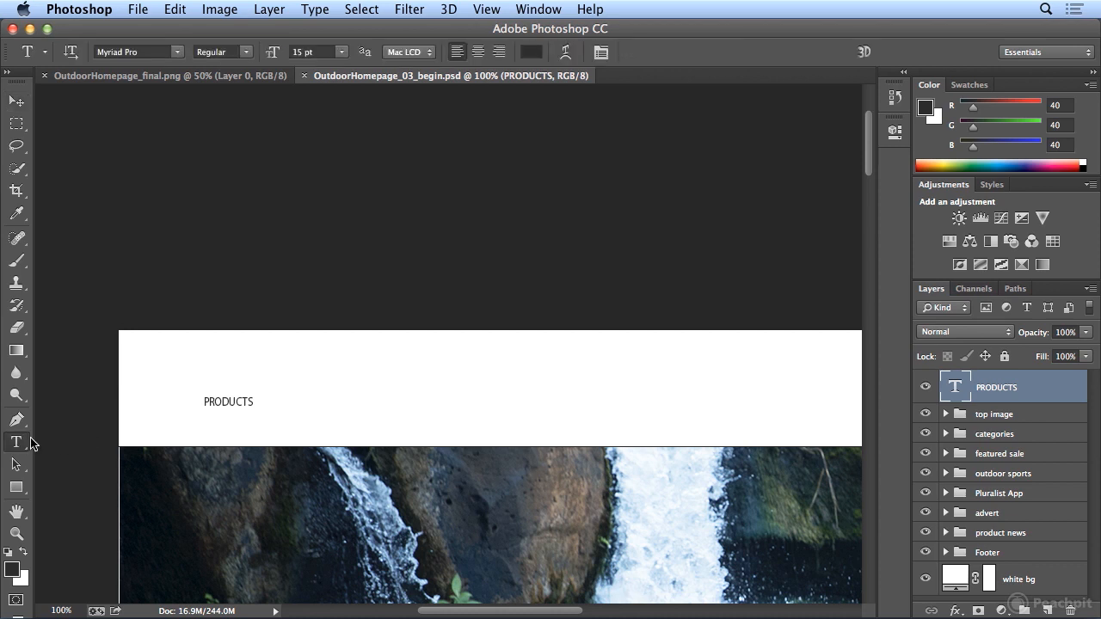
{"action": "double_click", "coordinate": [227, 400]}
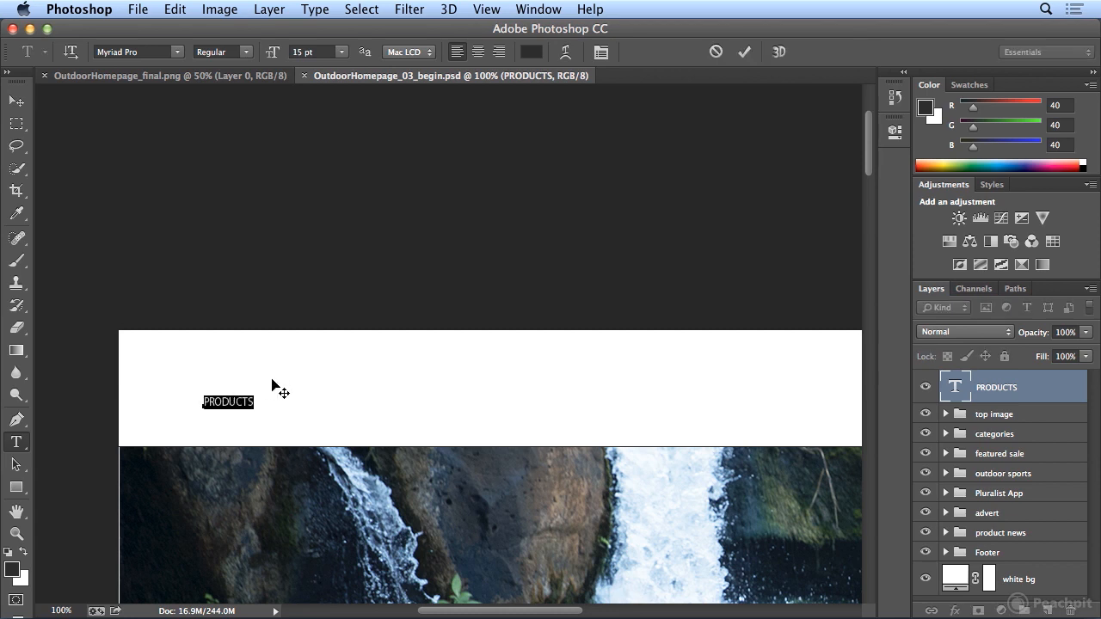
{"action": "left_click", "coordinate": [539, 9]}
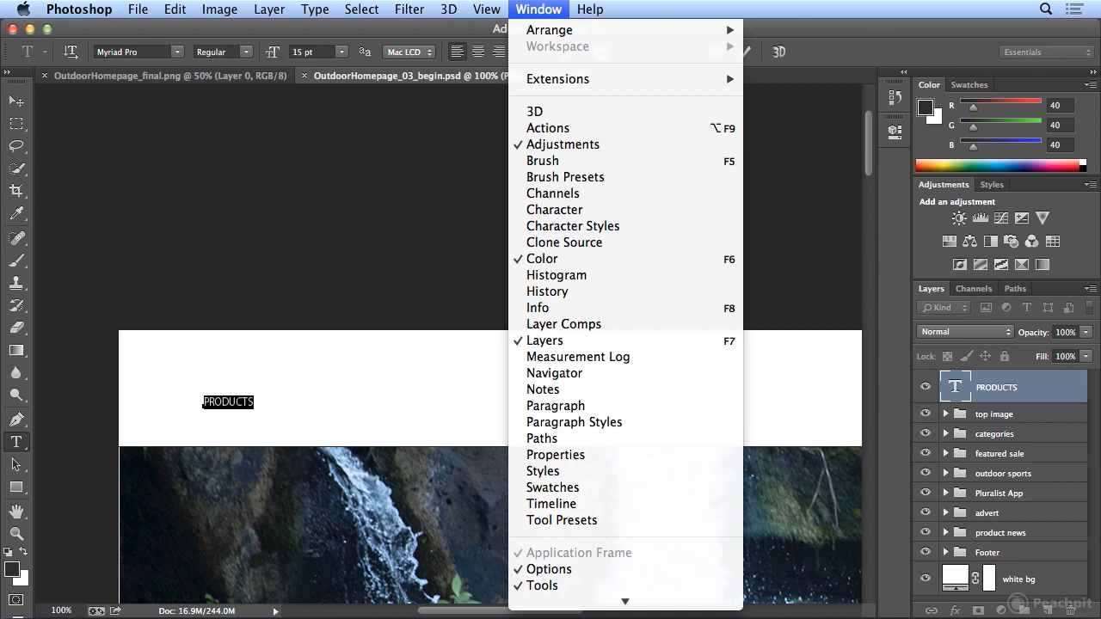
{"action": "left_click", "coordinate": [549, 226]}
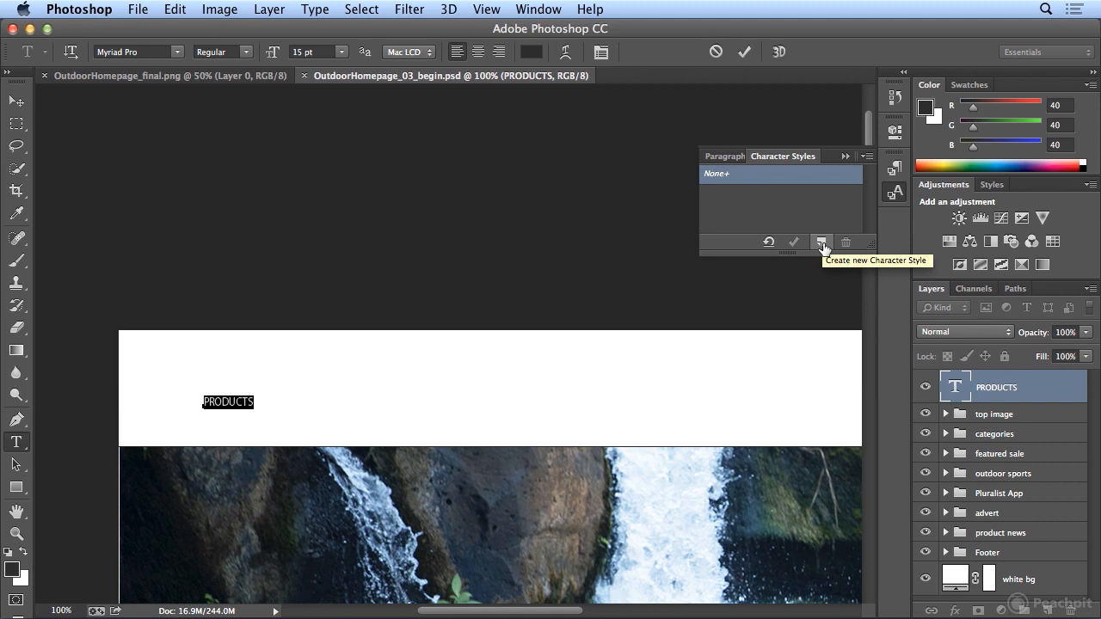
{"action": "left_click", "coordinate": [867, 157]}
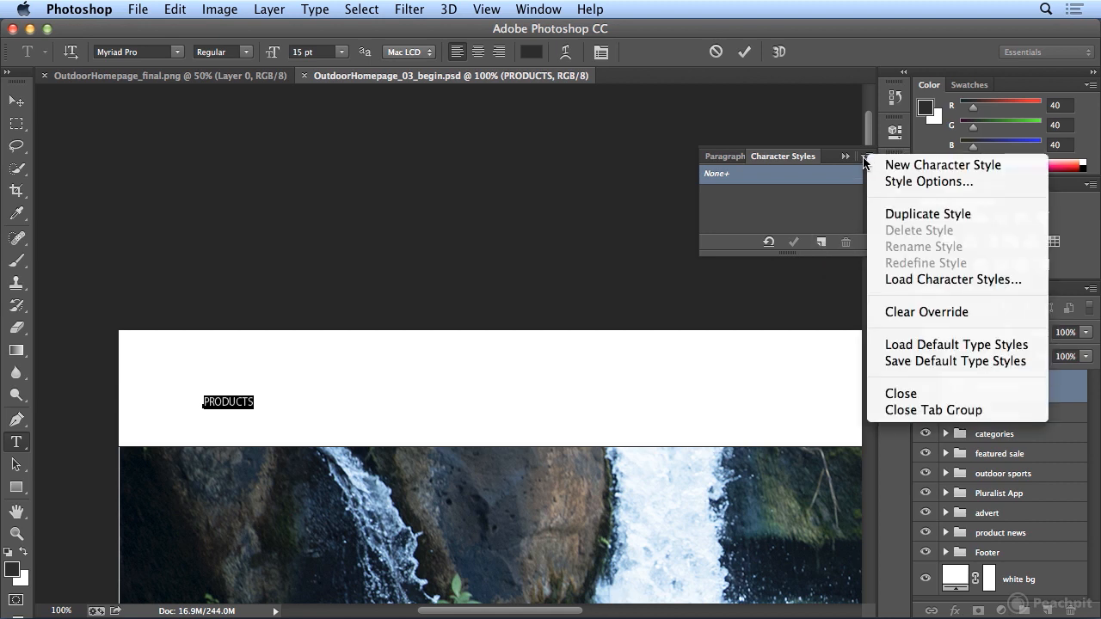
{"action": "left_click", "coordinate": [893, 166]}
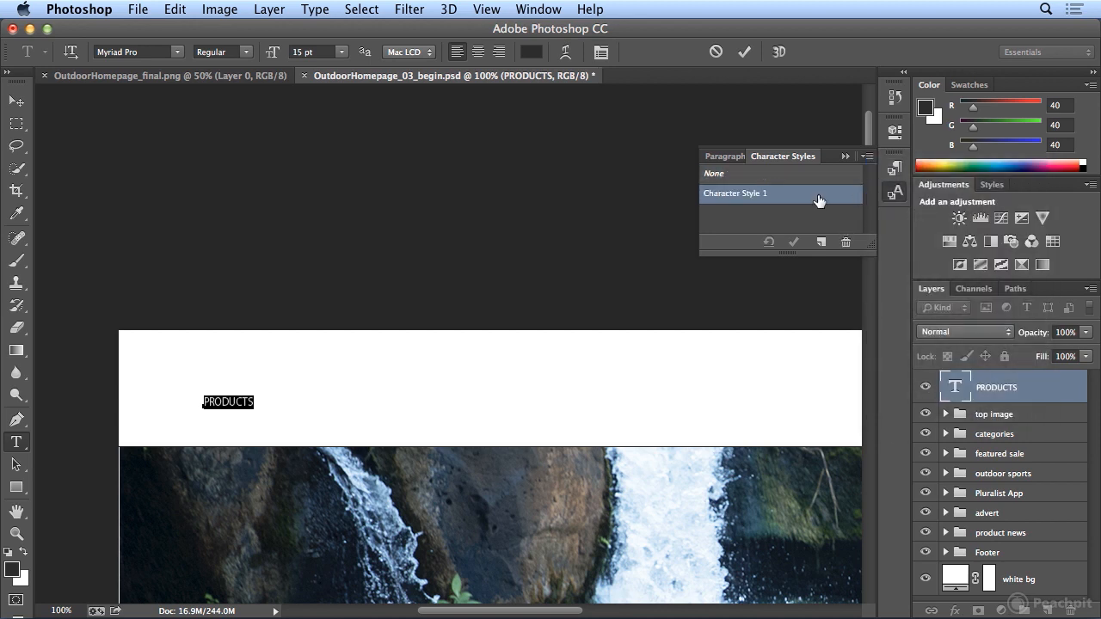
Rename the new character style to "nav bar" in its style options
{"action": "double_click", "coordinate": [751, 197]}
{"action": "left_click_drag", "start_coordinate": [634, 203], "coordinate": [731, 196]}
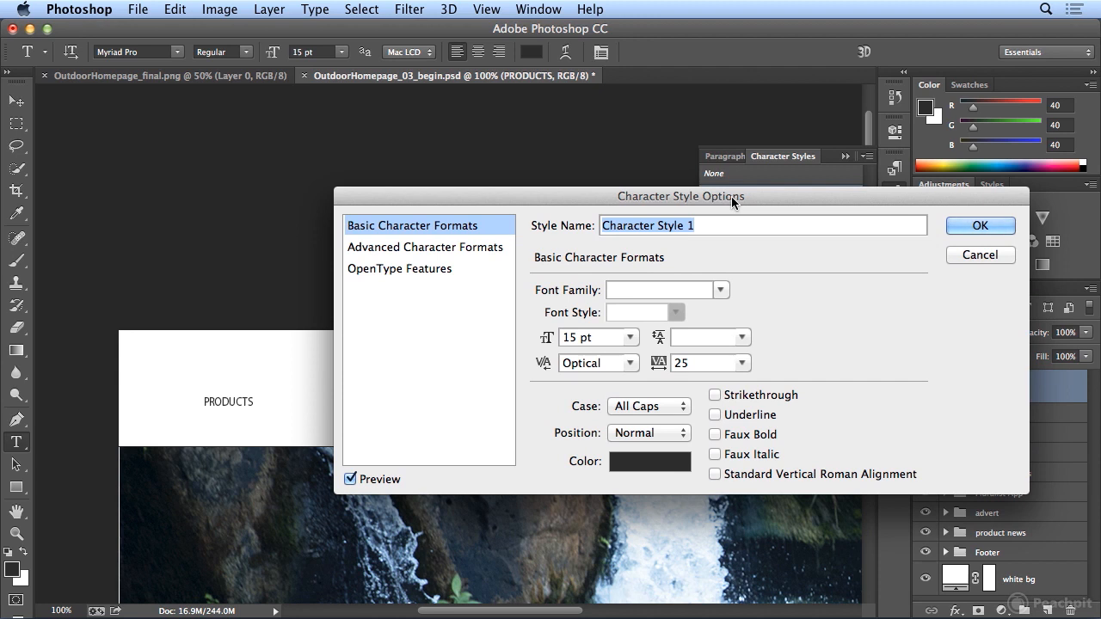
{"action": "type", "text": "nav"}
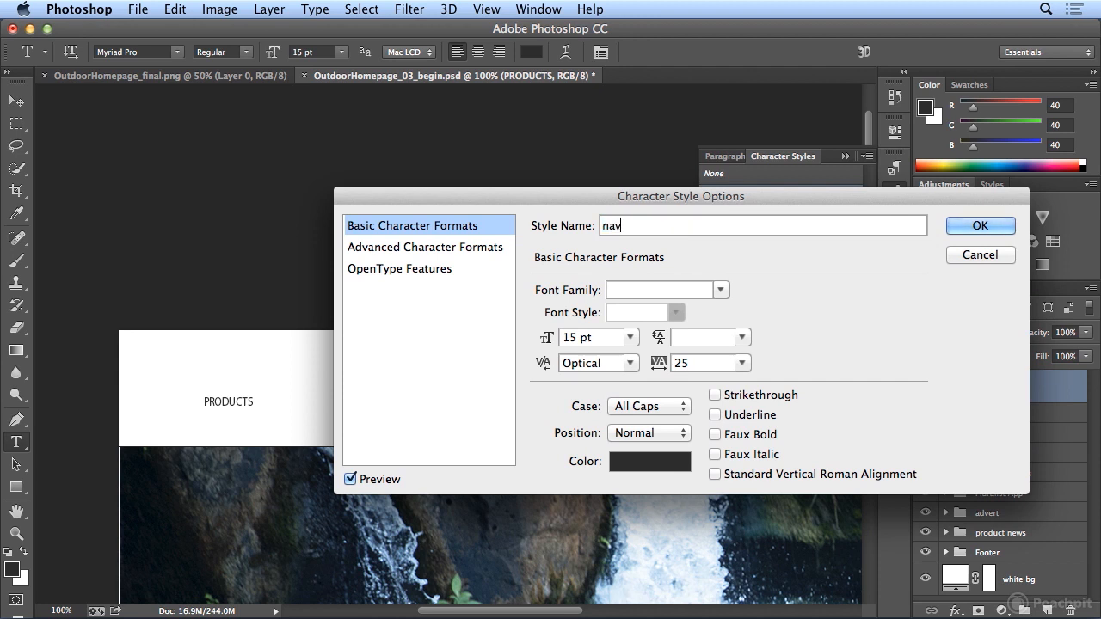
{"action": "type", "text": " bar"}
Set the nav bar style's font family to Myriad Pro and its leading to Auto
{"action": "left_click", "coordinate": [719, 290]}
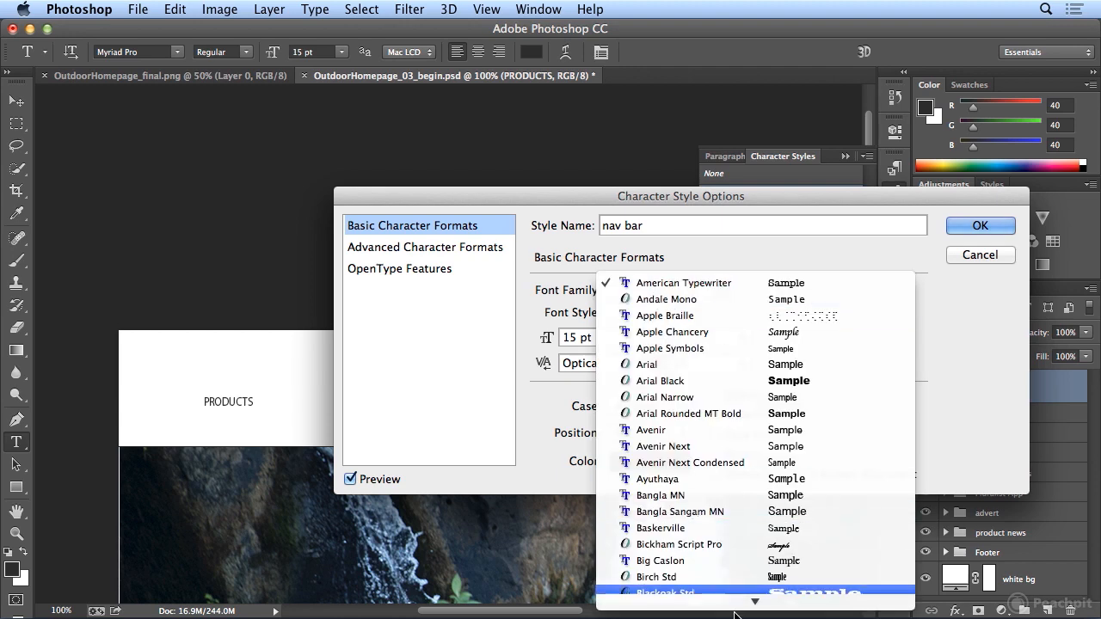
{"action": "mouse_move", "coordinate": [744, 604]}
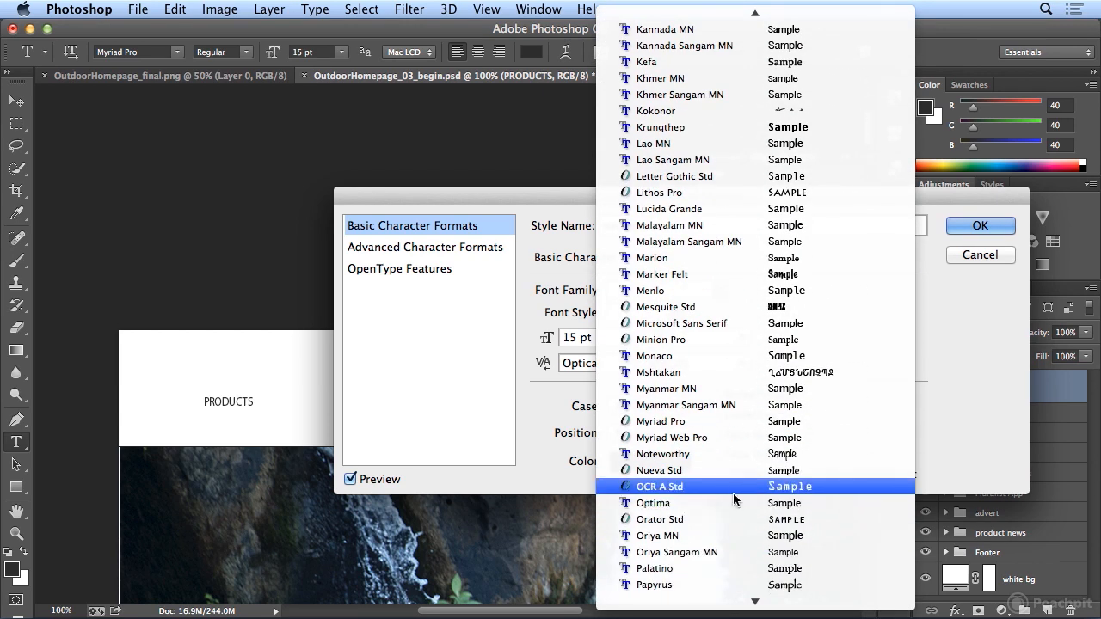
{"action": "left_click", "coordinate": [718, 423]}
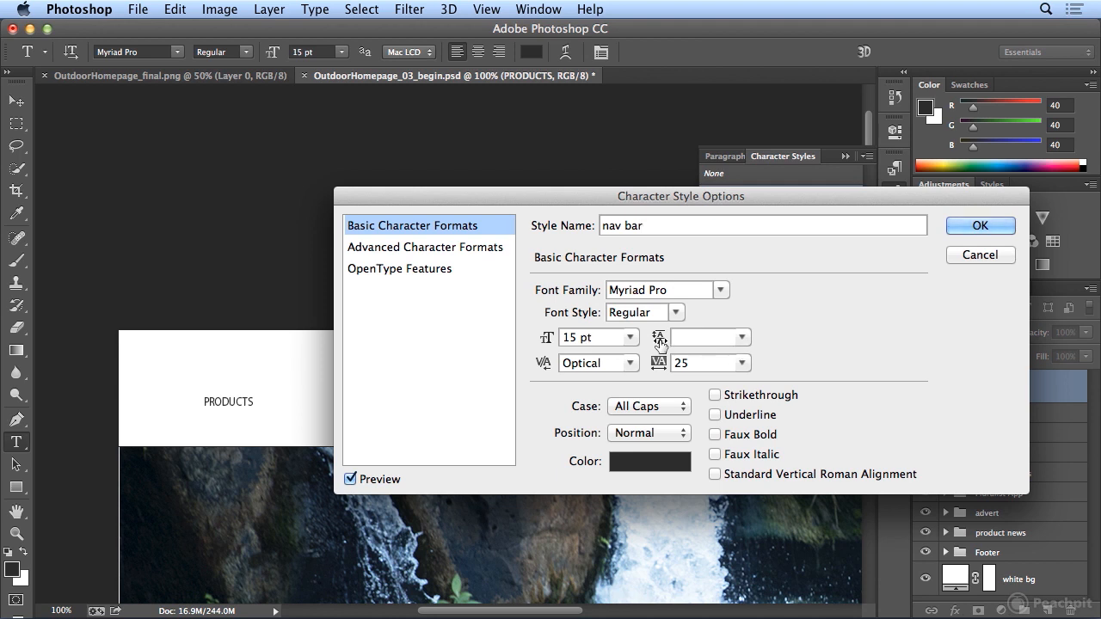
{"action": "left_click", "coordinate": [741, 337]}
{"action": "left_click", "coordinate": [719, 353]}
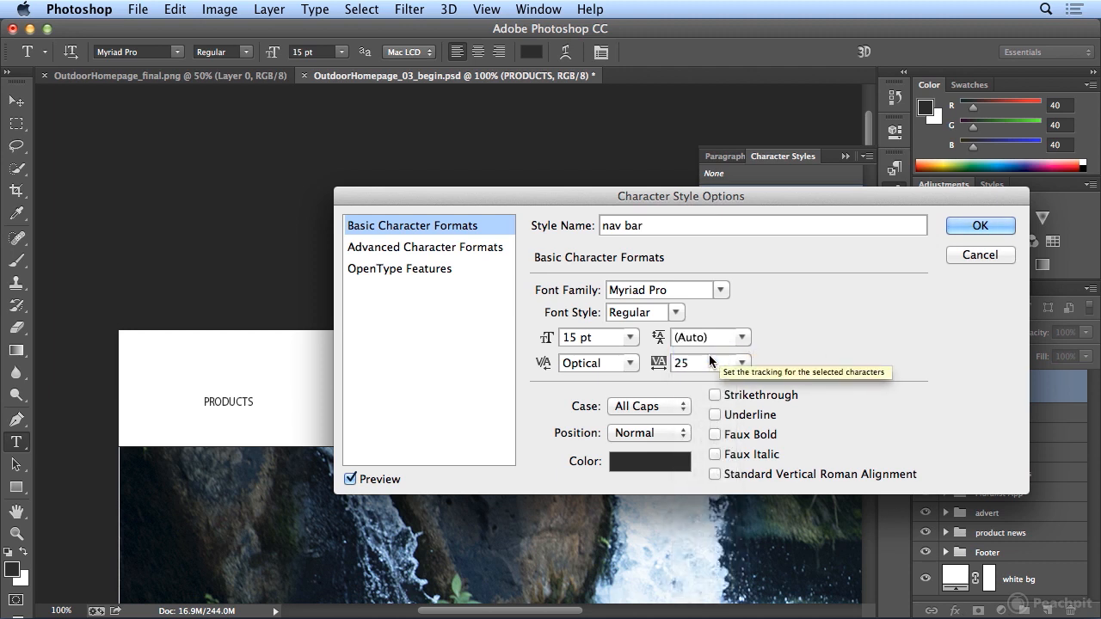
Try Metrics kerning and 0 tracking in the nav bar style, restoring Optical kerning and 25 tracking
{"action": "left_click", "coordinate": [629, 364]}
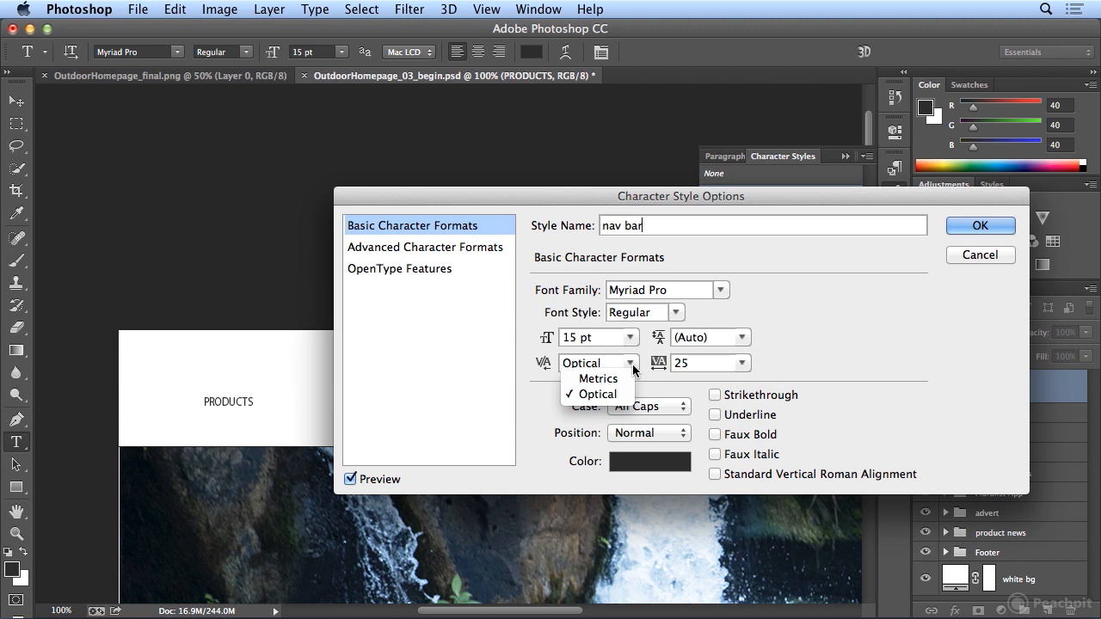
{"action": "left_click", "coordinate": [625, 377]}
{"action": "left_click", "coordinate": [636, 365]}
{"action": "left_click", "coordinate": [626, 391]}
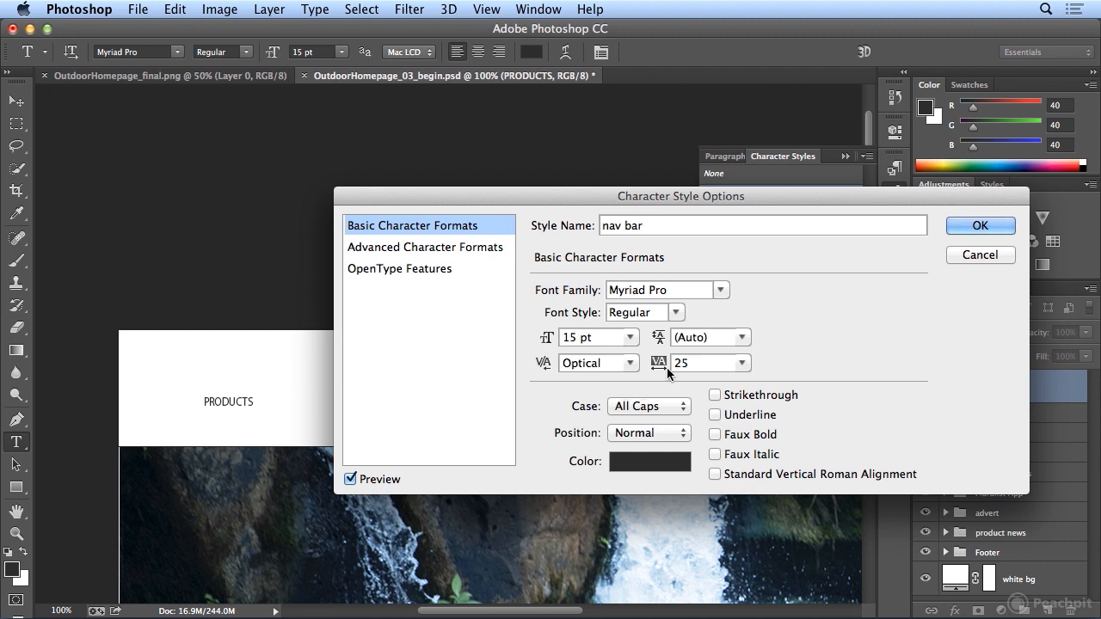
{"action": "left_click", "coordinate": [740, 363]}
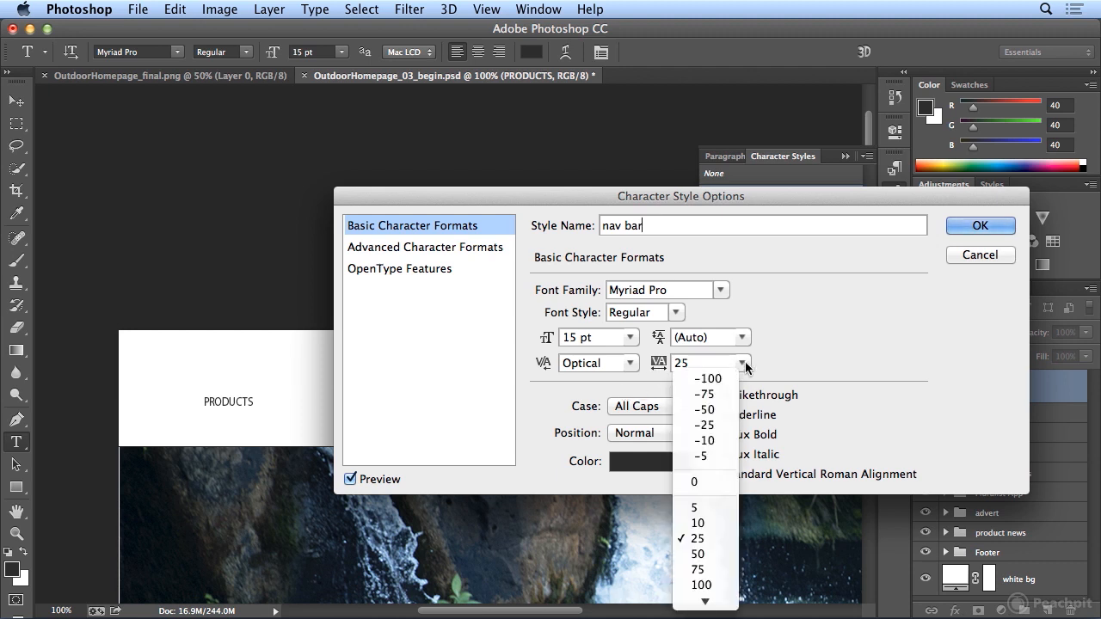
{"action": "left_click", "coordinate": [725, 482]}
{"action": "left_click", "coordinate": [741, 363]}
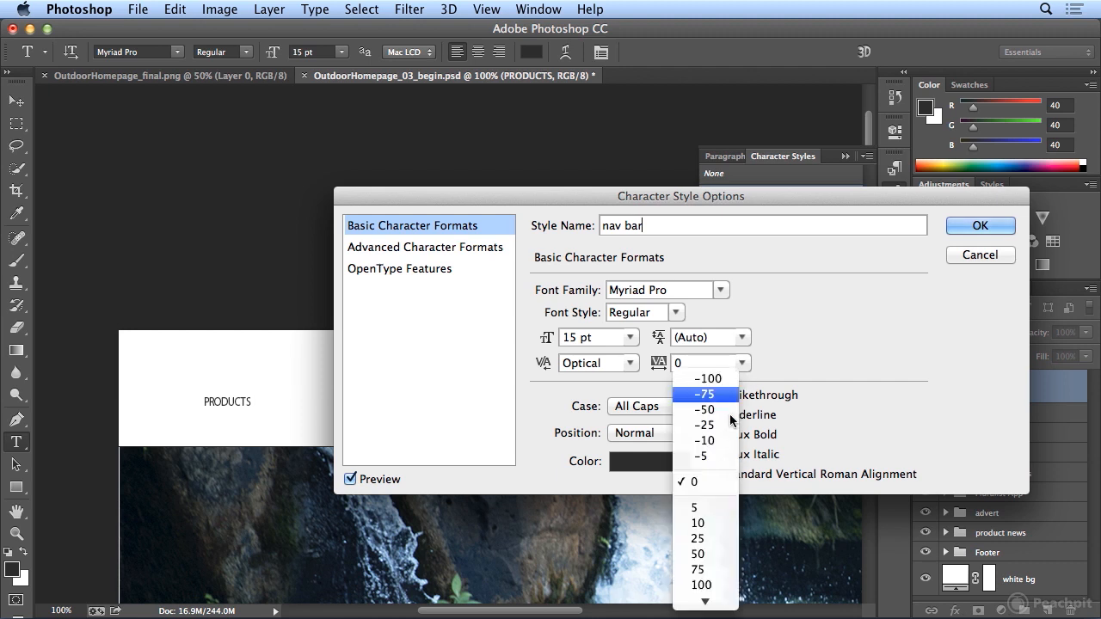
{"action": "left_click", "coordinate": [722, 541]}
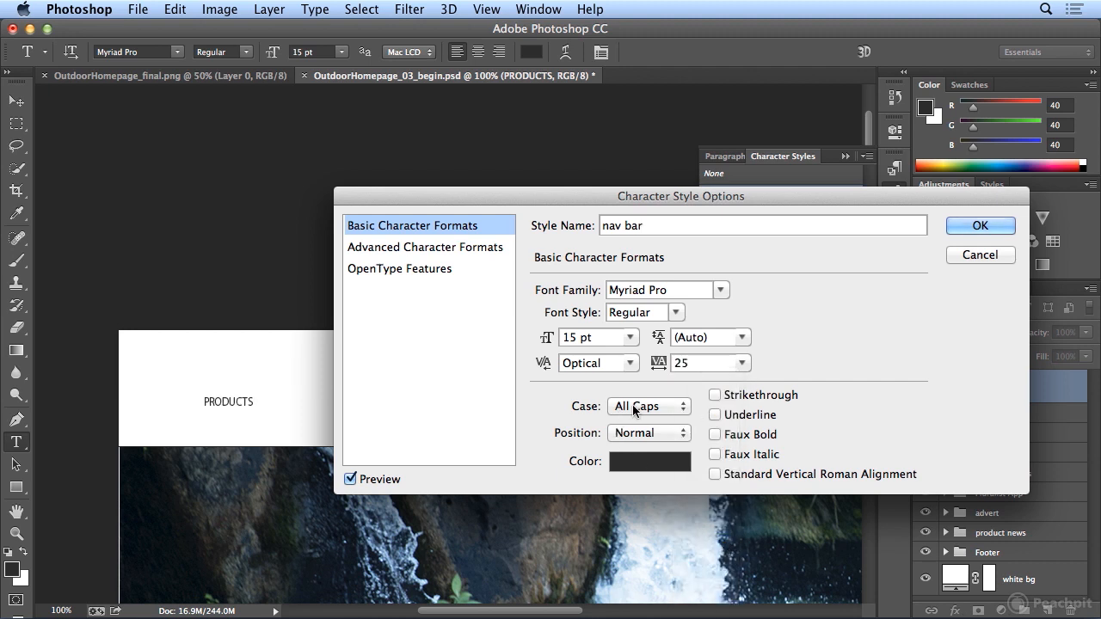
Accept 282828 as the style's text color and save the nav bar style options
{"action": "left_click", "coordinate": [637, 462]}
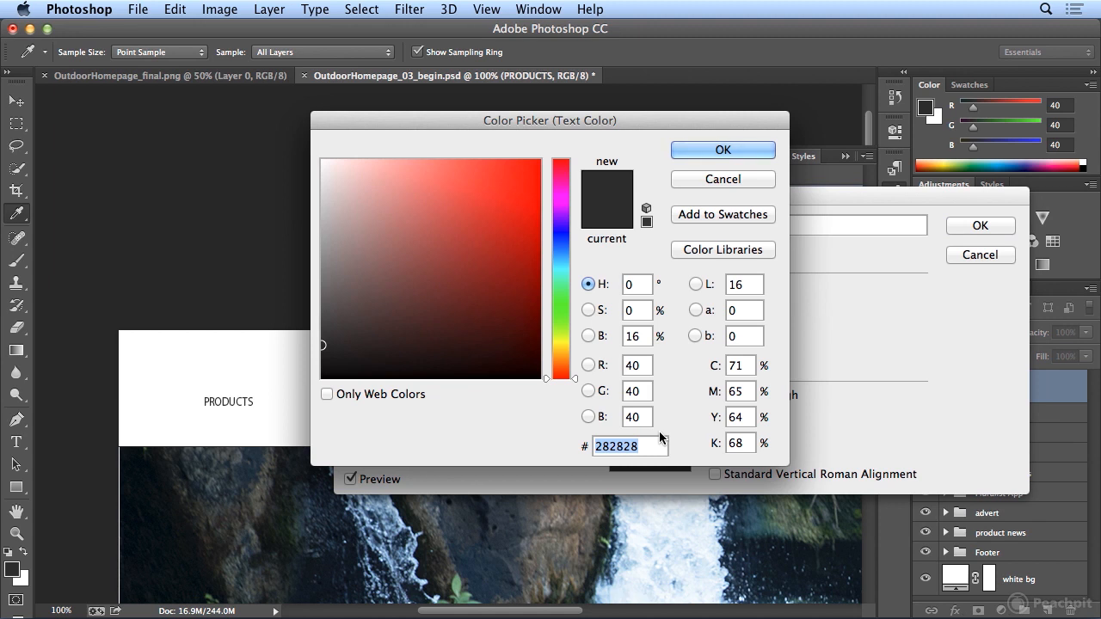
{"action": "left_click", "coordinate": [740, 149]}
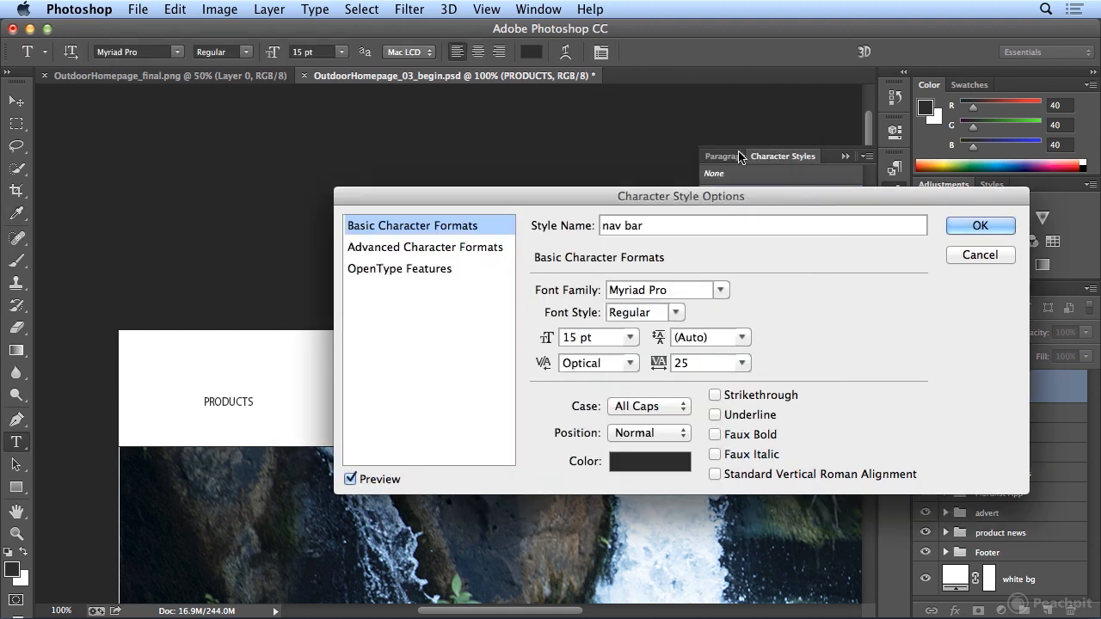
{"action": "left_click", "coordinate": [958, 225]}
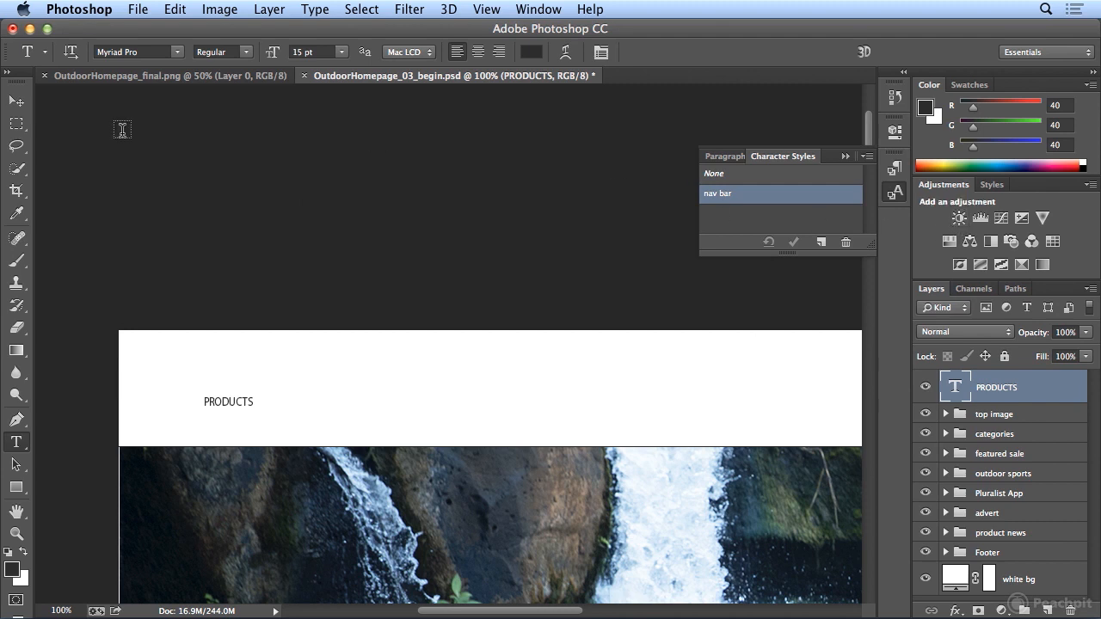
Duplicate the PRODUCTS text layer three times and space the copies out in a row across the header
{"action": "left_click", "coordinate": [14, 105]}
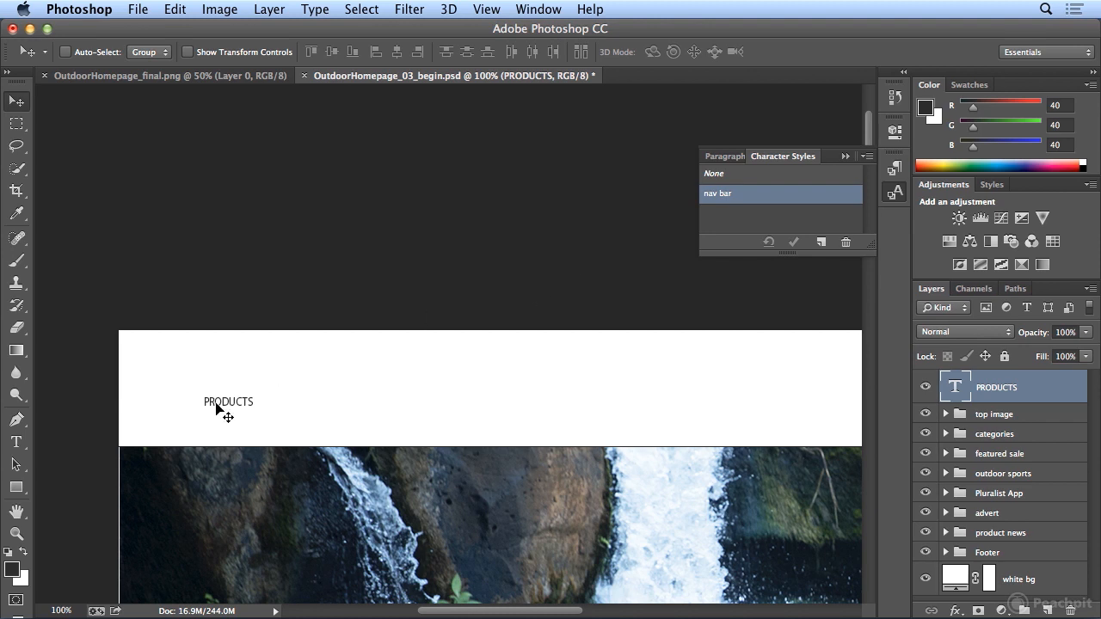
{"action": "right_click", "coordinate": [1012, 397]}
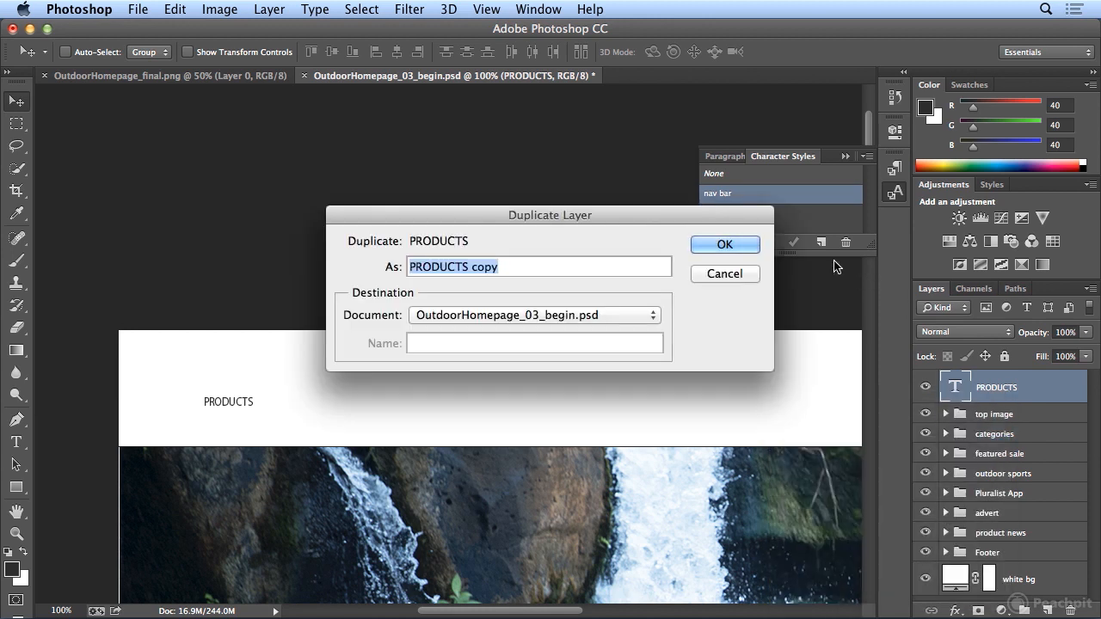
{"action": "left_click", "coordinate": [725, 245]}
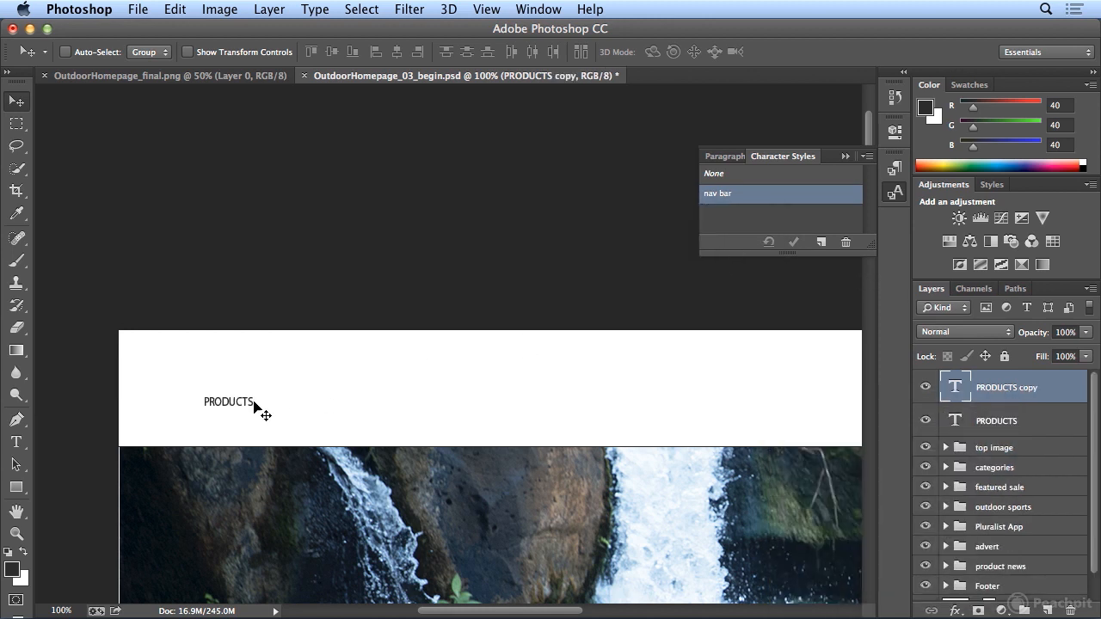
{"action": "left_click_drag", "start_coordinate": [254, 402], "coordinate": [324, 402]}
{"action": "left_click_drag", "start_coordinate": [320, 405], "coordinate": [503, 406]}
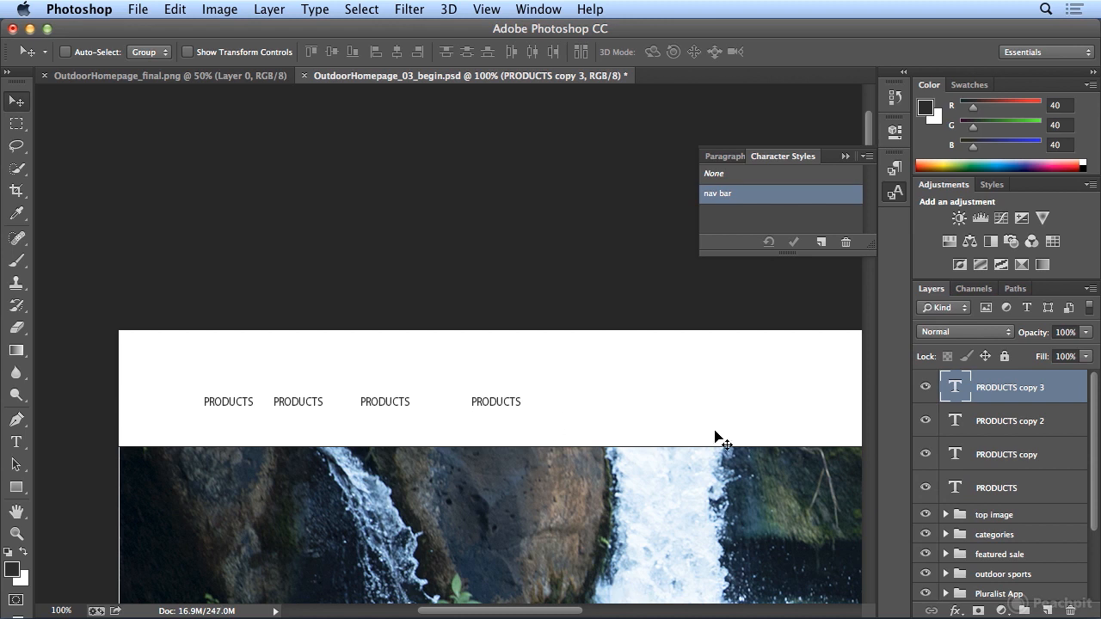
Replace the second header label's text with "adventure sports"
{"action": "key", "text": "t"}
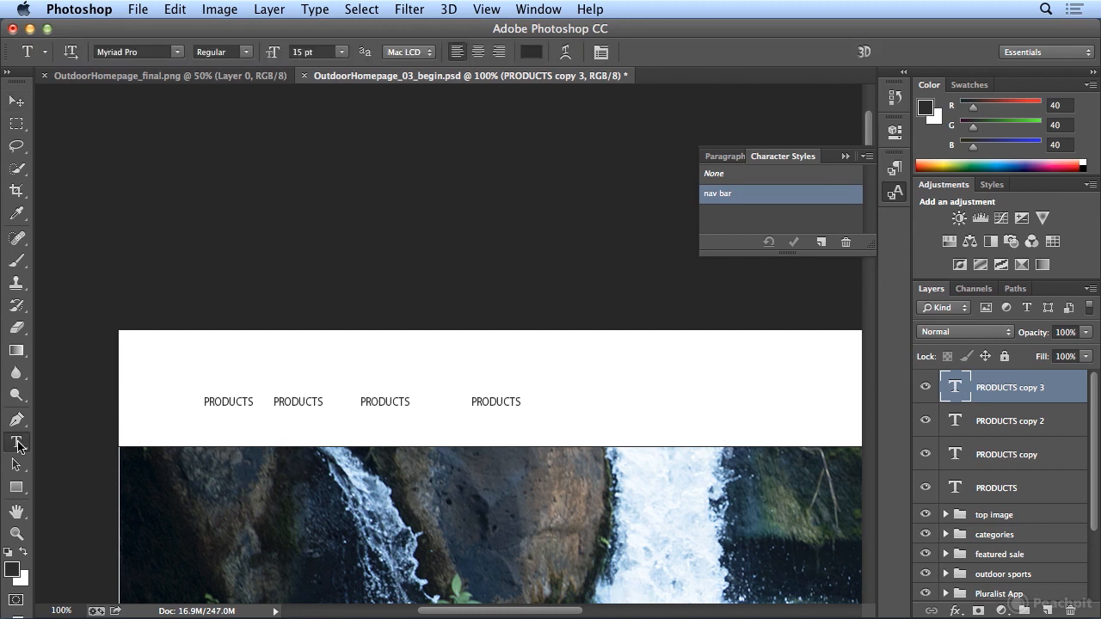
{"action": "double_click", "coordinate": [294, 401]}
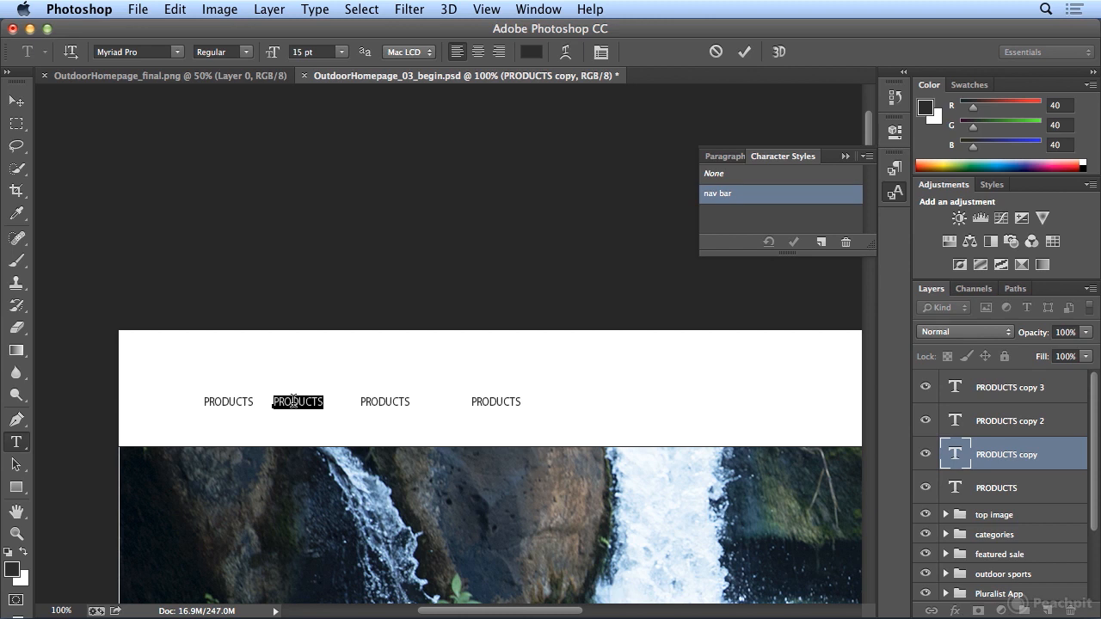
{"action": "type", "text": "ADVENTURE SPORTS"}
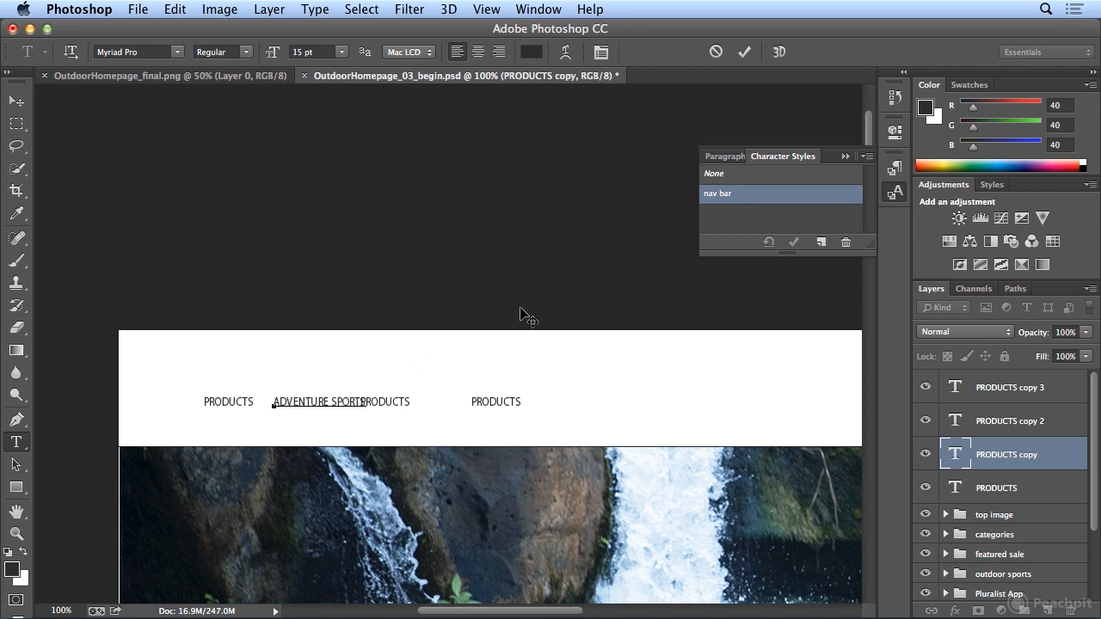
{"action": "left_click", "coordinate": [744, 52]}
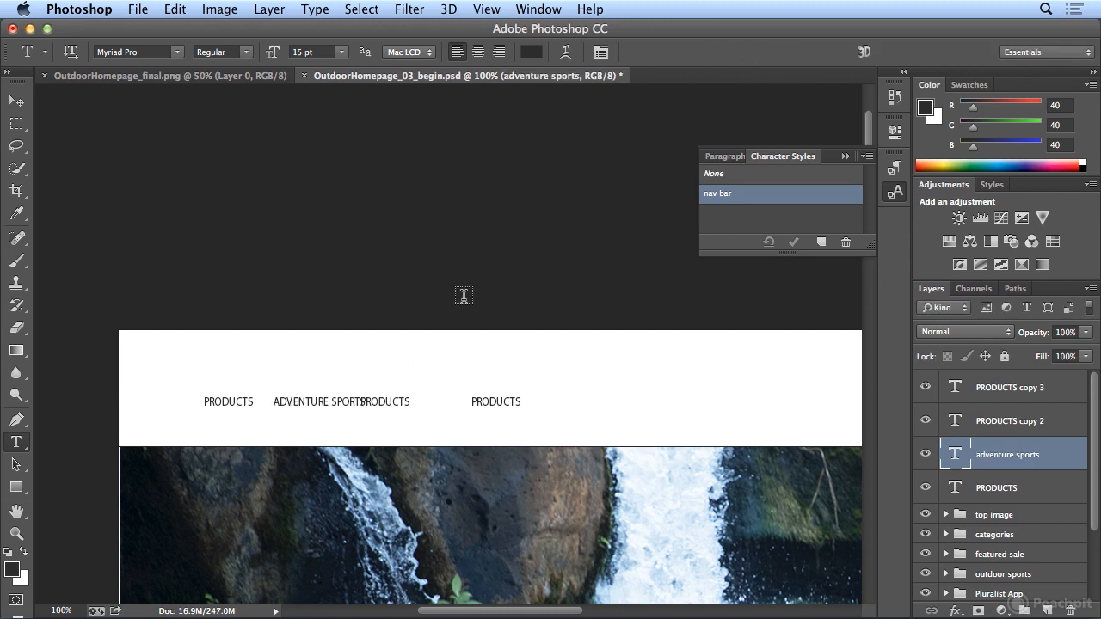
Replace the third header label's text with "join/login"
{"action": "double_click", "coordinate": [399, 400]}
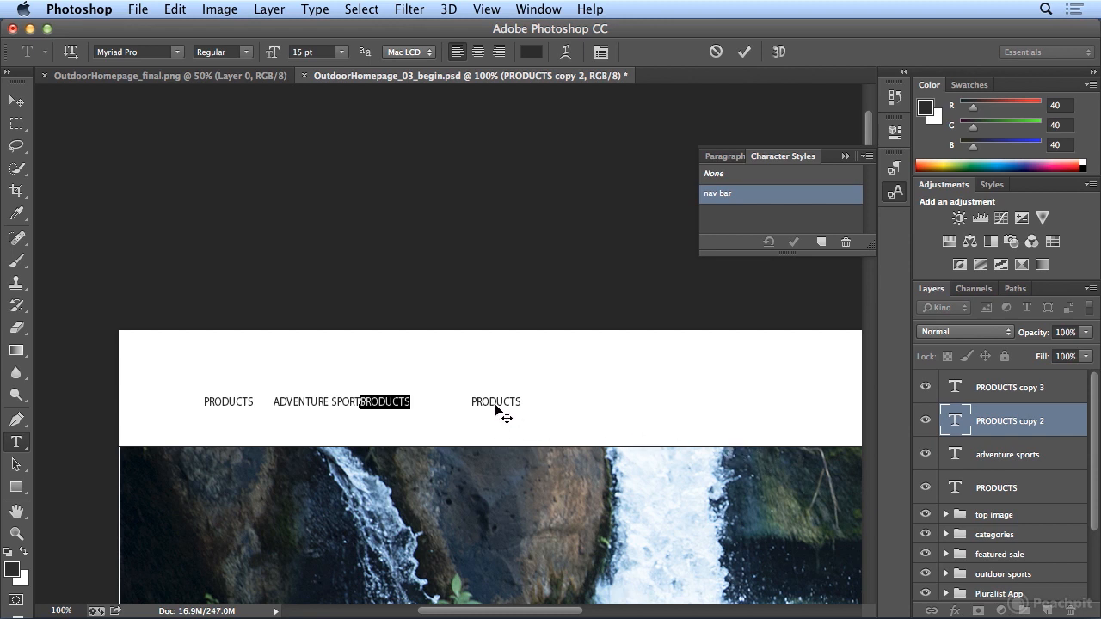
{"action": "type", "text": "JOIN"}
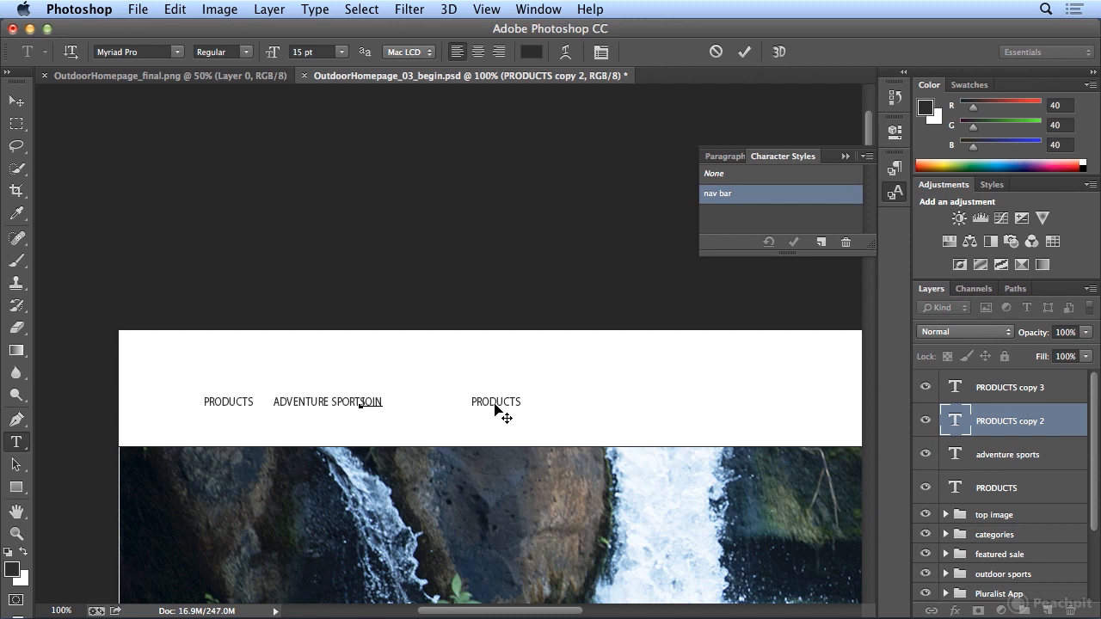
{"action": "type", "text": "/LOGIN"}
{"action": "left_click", "coordinate": [742, 52]}
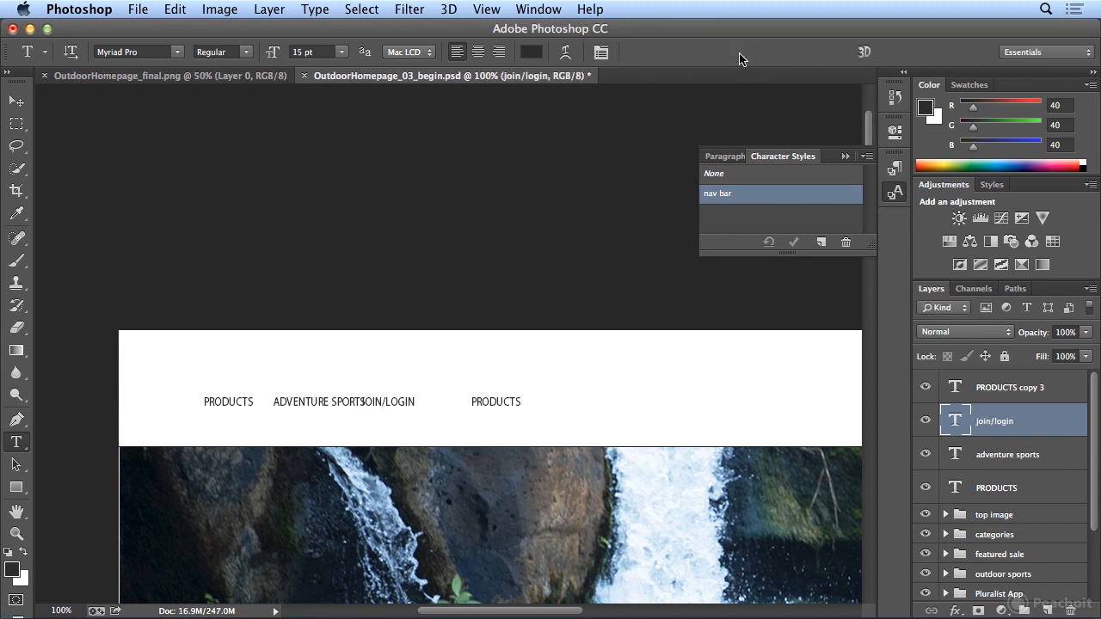
Replace the fourth header label's text with "cart"
{"action": "double_click", "coordinate": [502, 402]}
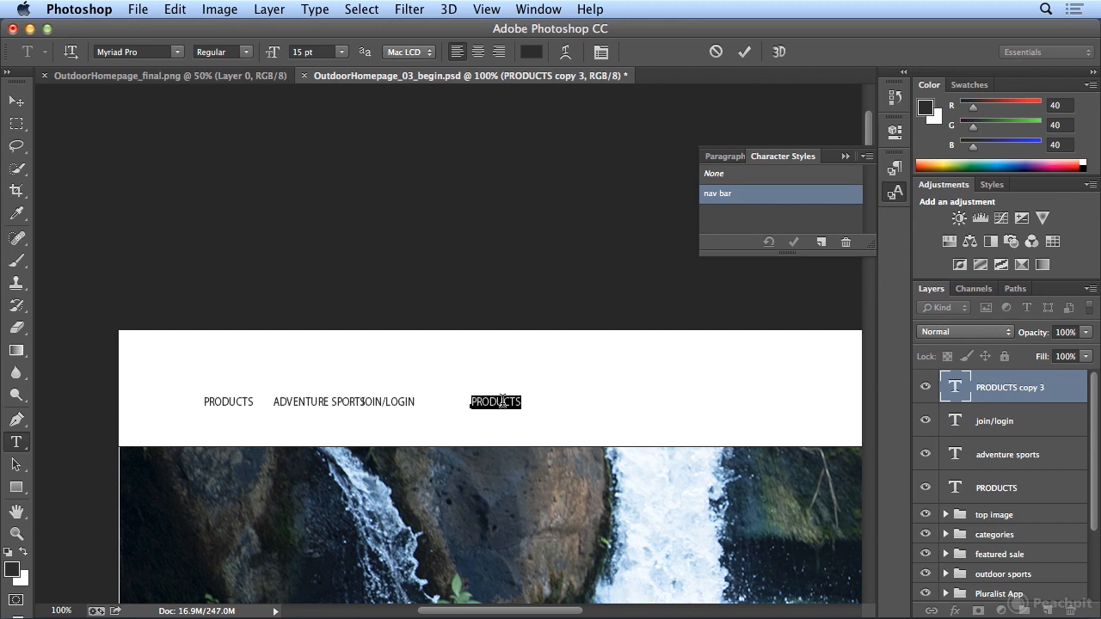
{"action": "type", "text": "CART"}
{"action": "left_click", "coordinate": [1019, 392]}
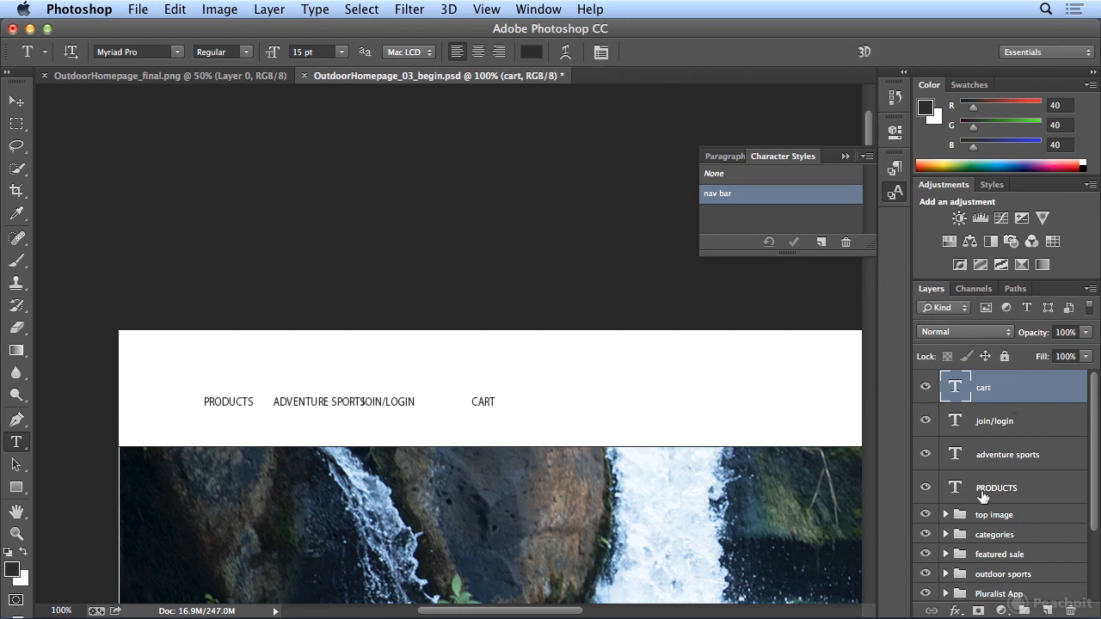
Retype the first header label's text in lowercase as "products"
{"action": "double_click", "coordinate": [216, 399]}
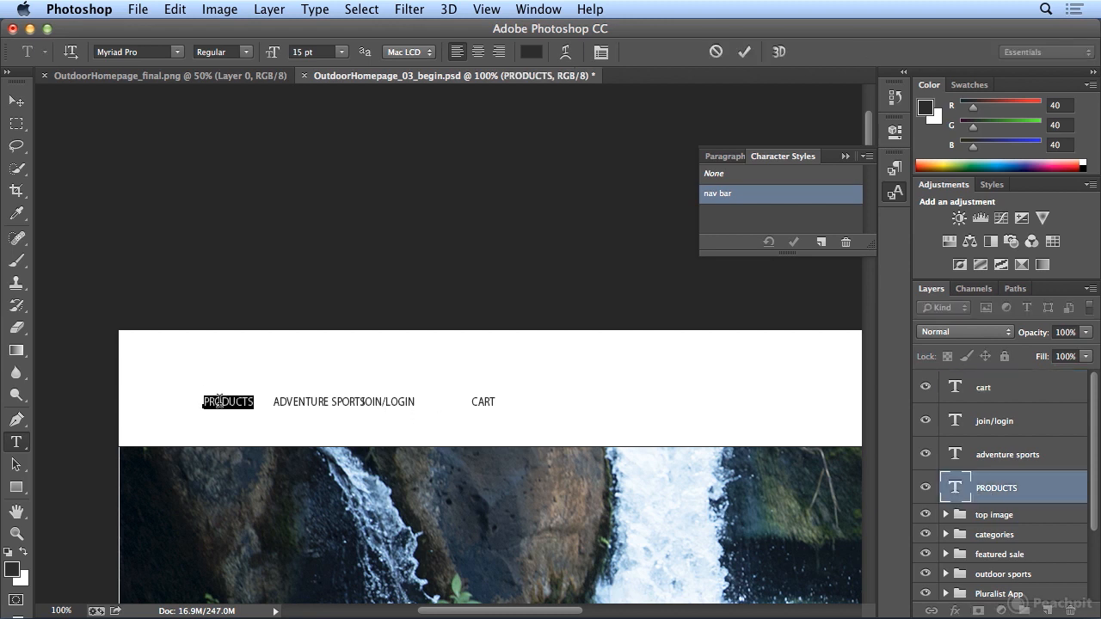
{"action": "type", "text": "PRODUCT"}
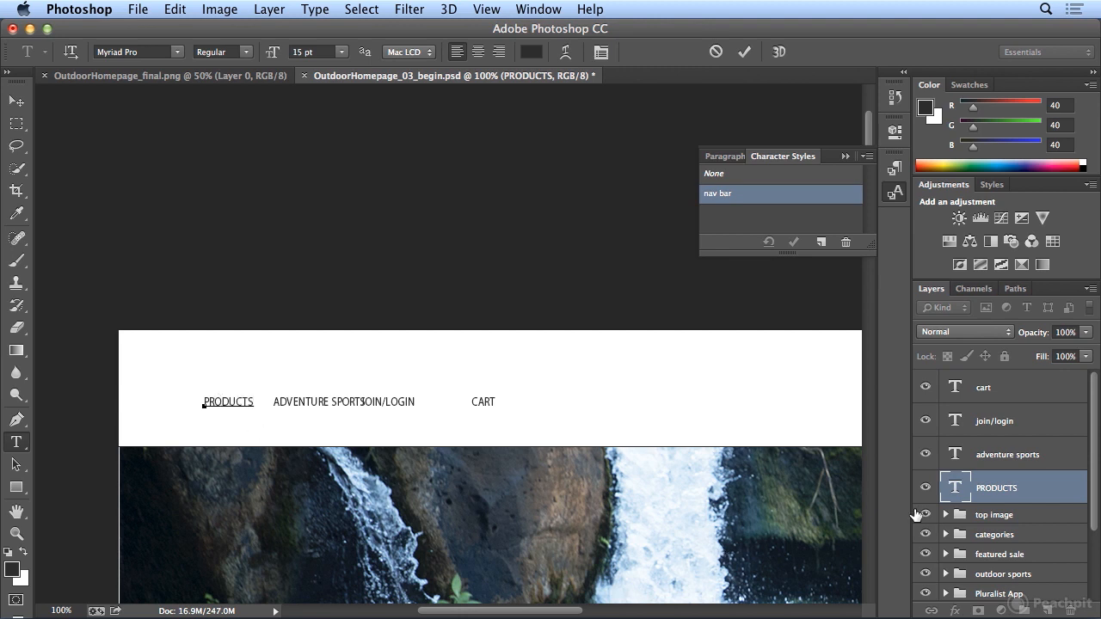
{"action": "left_click", "coordinate": [1053, 496]}
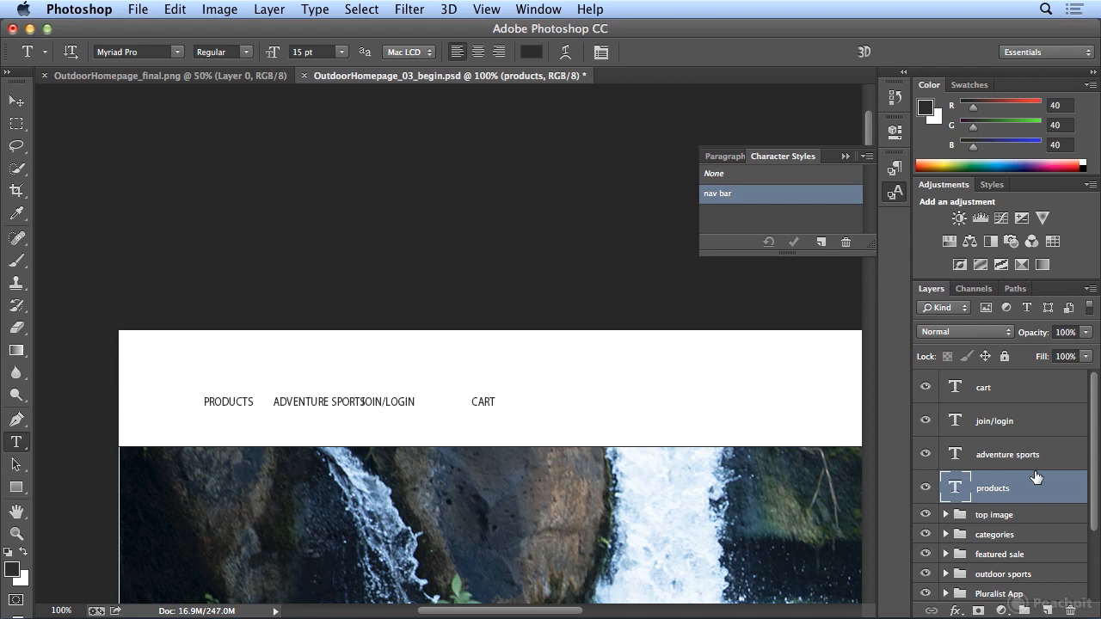
Move the cart text layer along the header row to near the page's right edge, above the jumping woman
{"action": "left_click", "coordinate": [13, 107]}
{"action": "left_click", "coordinate": [1011, 394]}
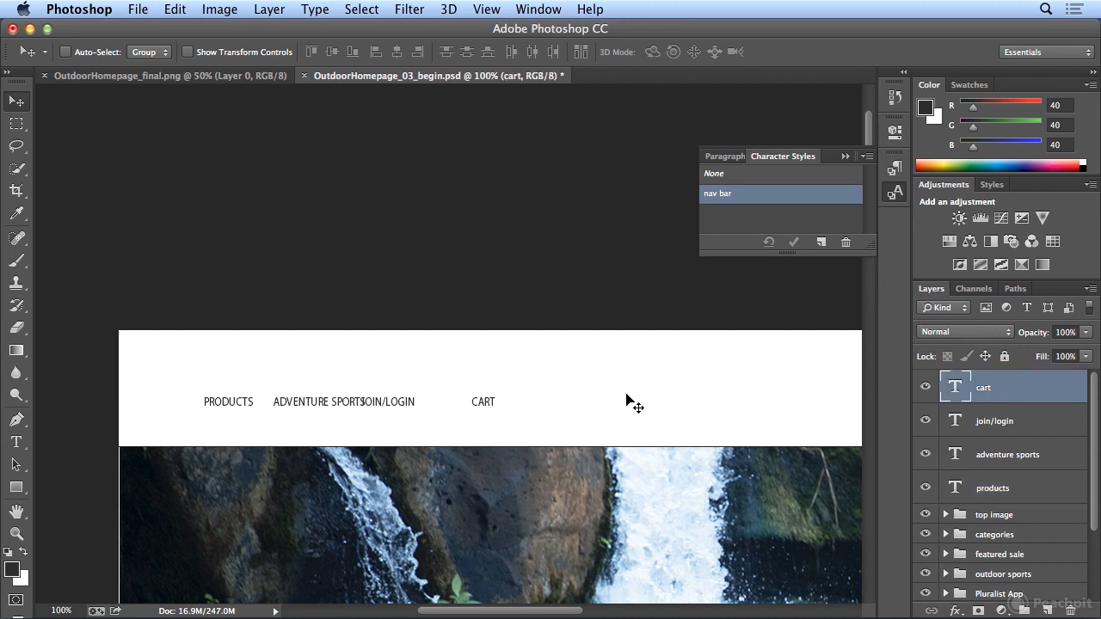
{"action": "left_click_drag", "start_coordinate": [494, 408], "coordinate": [804, 404]}
{"action": "left_click_drag", "start_coordinate": [518, 613], "coordinate": [544, 613]}
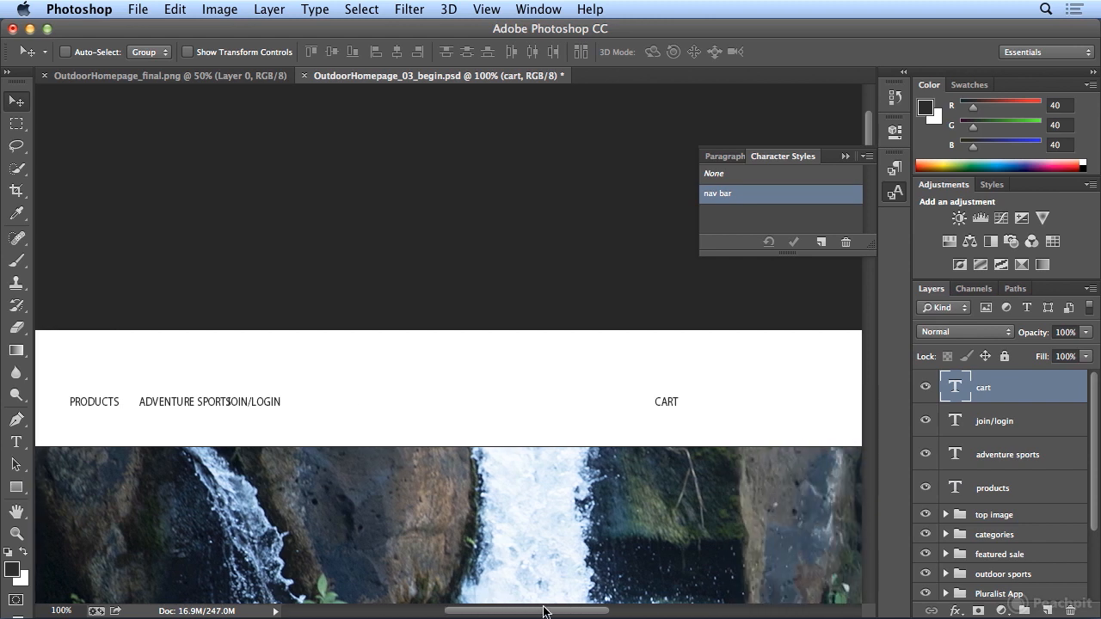
{"action": "key", "text": "super+minus"}
{"action": "key", "text": "super+minus"}
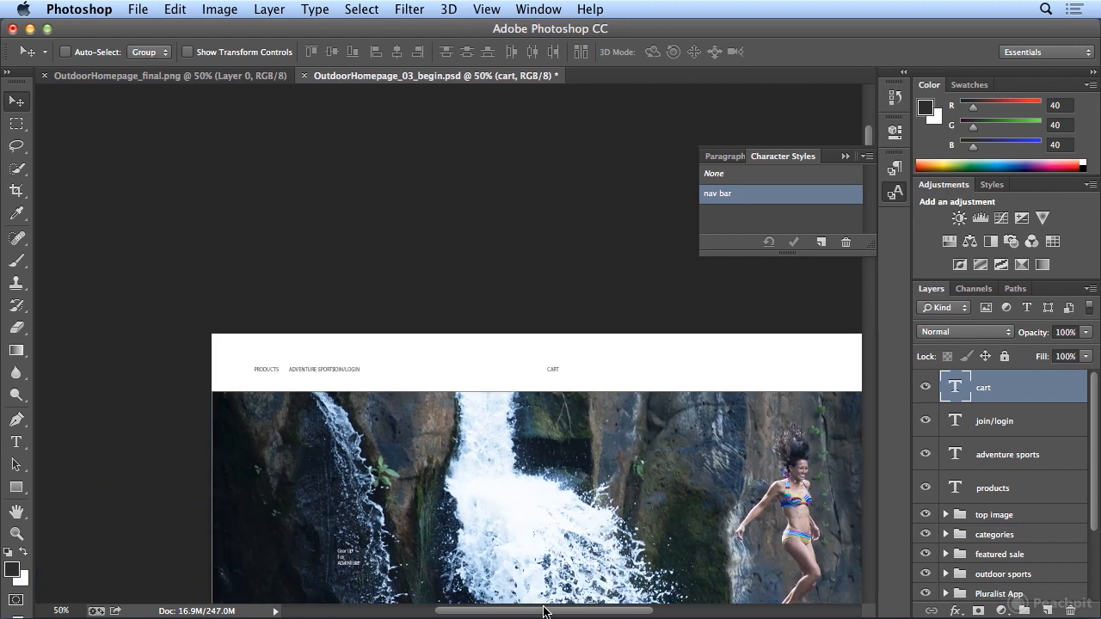
{"action": "key", "text": "super+minus"}
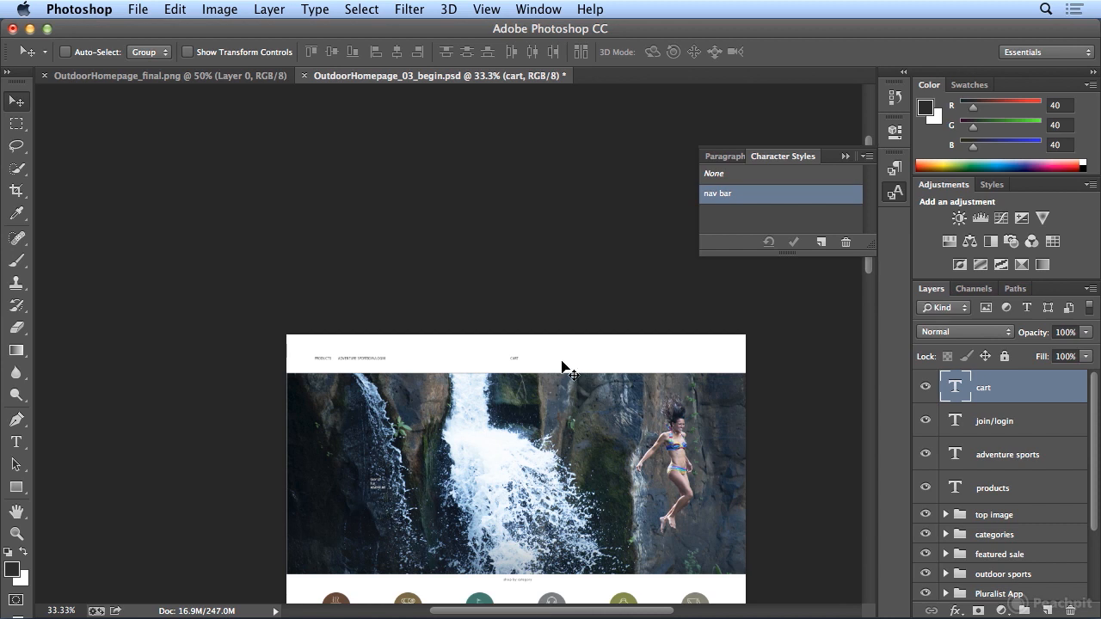
{"action": "left_click_drag", "start_coordinate": [517, 363], "coordinate": [704, 362]}
Distribute the cart, join/login, adventure sports and products text layers by horizontal centers and align their top edges
{"action": "left_click", "coordinate": [1001, 497], "text": "shift"}
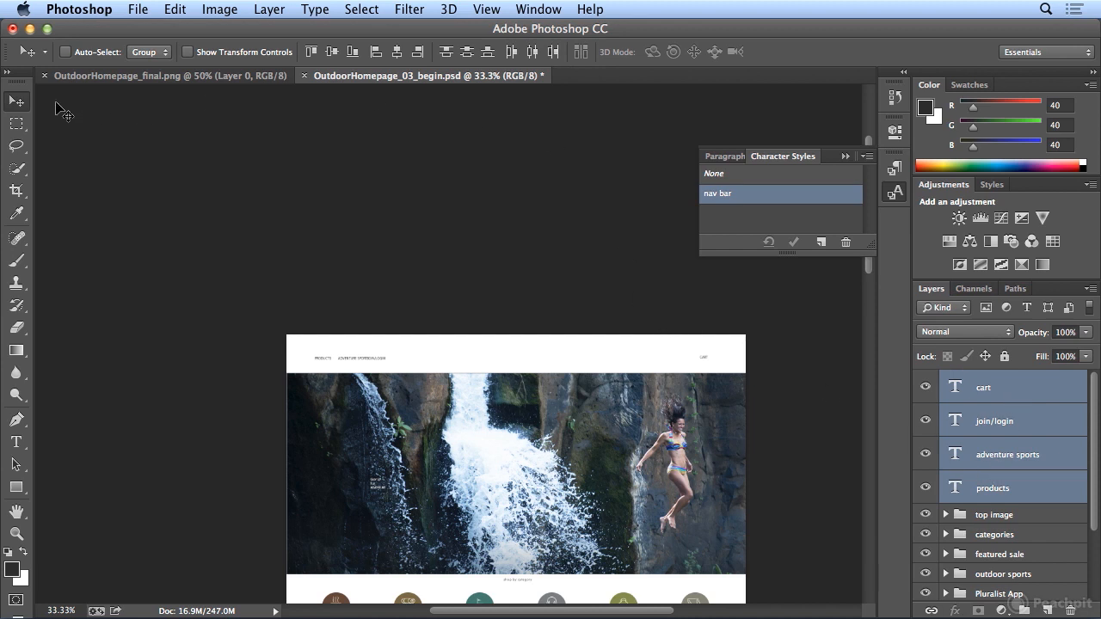
{"action": "left_click", "coordinate": [529, 54]}
{"action": "left_click", "coordinate": [310, 53]}
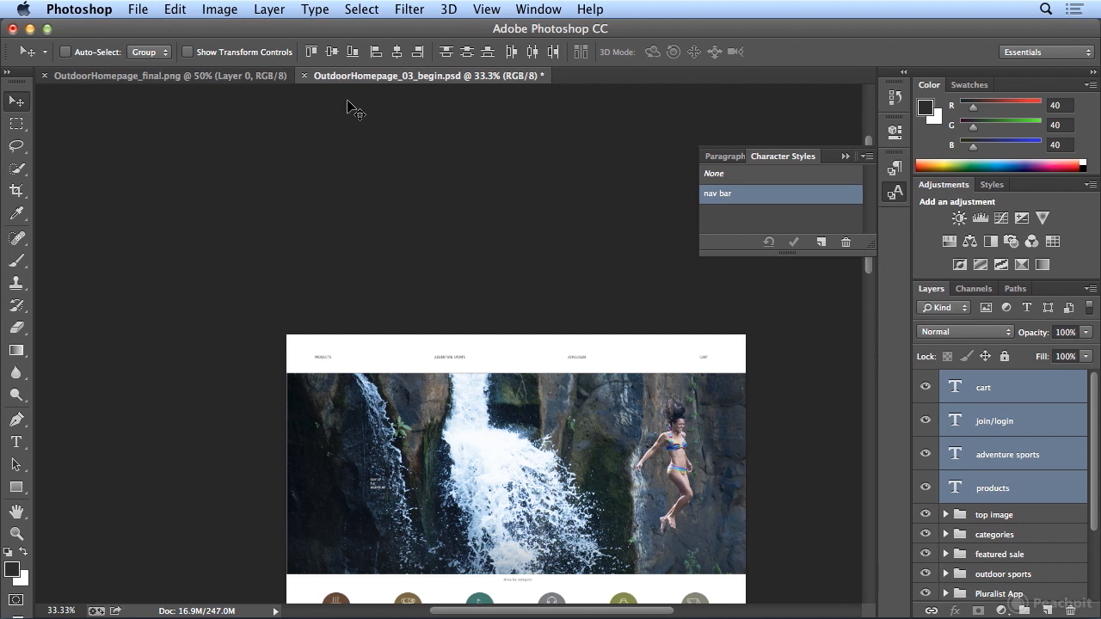
View the page at 100% and change the nav bar character style's font family to Letter Gothic Std
{"action": "left_click", "coordinate": [486, 8]}
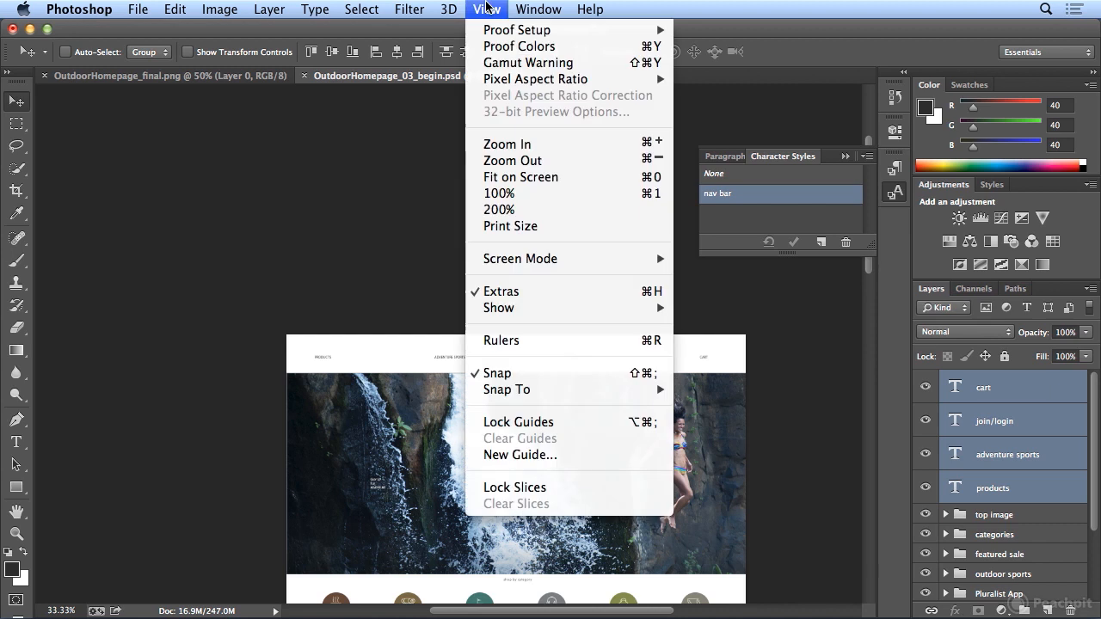
{"action": "left_click", "coordinate": [487, 196]}
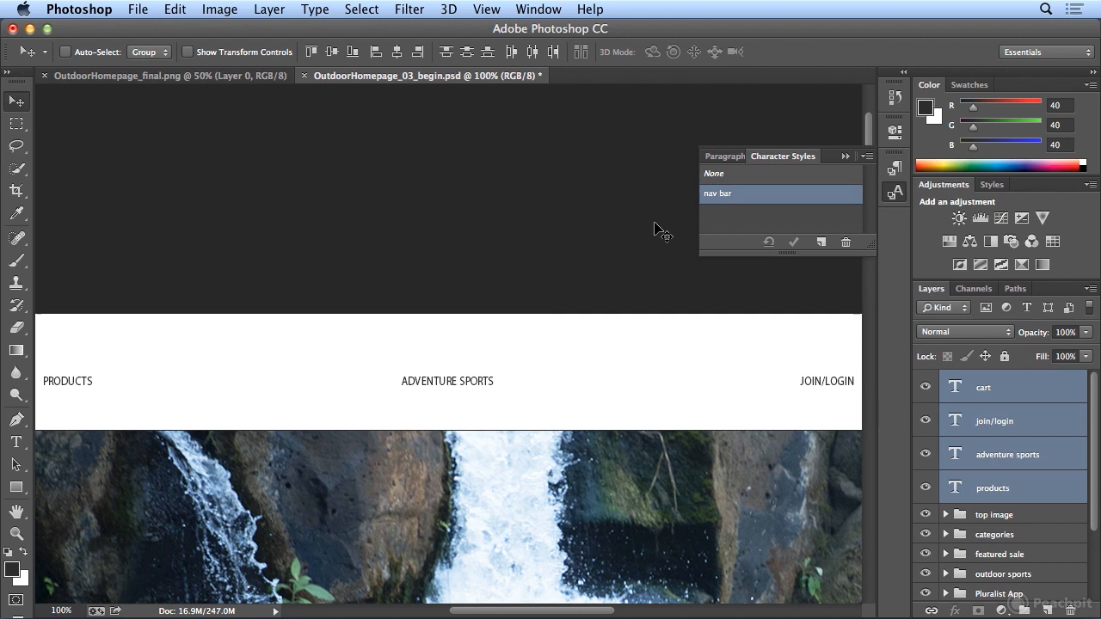
{"action": "double_click", "coordinate": [752, 202]}
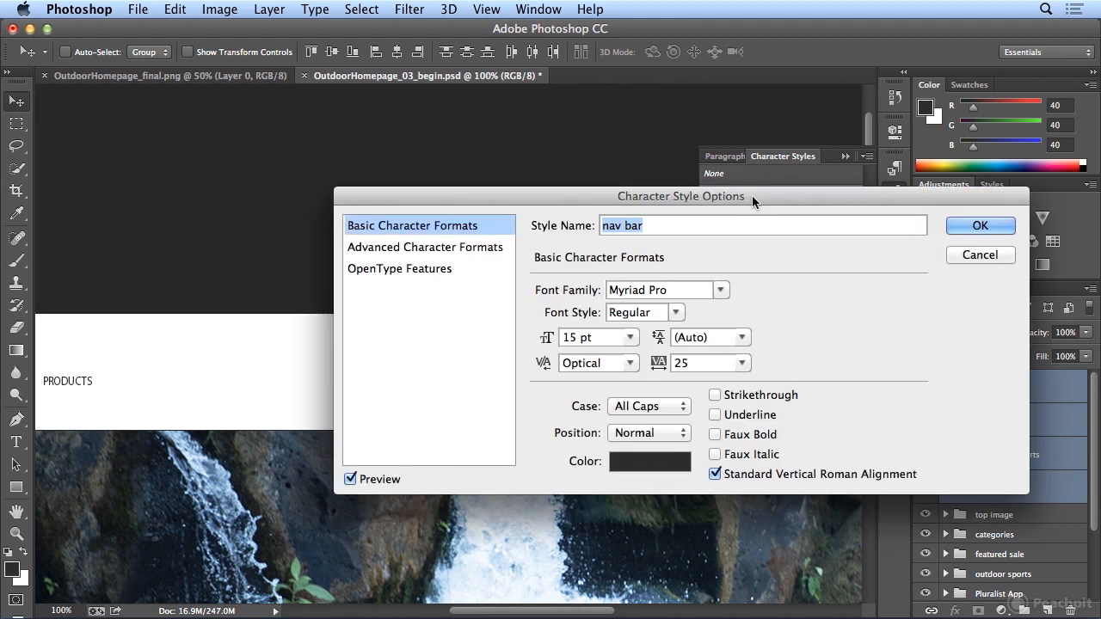
{"action": "left_click", "coordinate": [725, 291]}
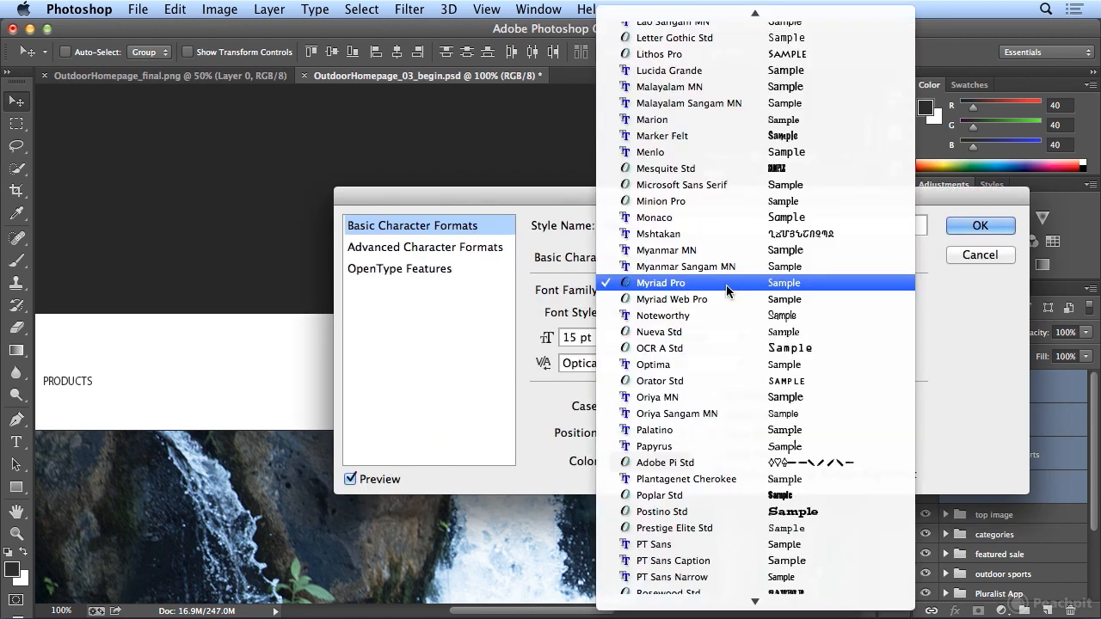
{"action": "left_click", "coordinate": [688, 37]}
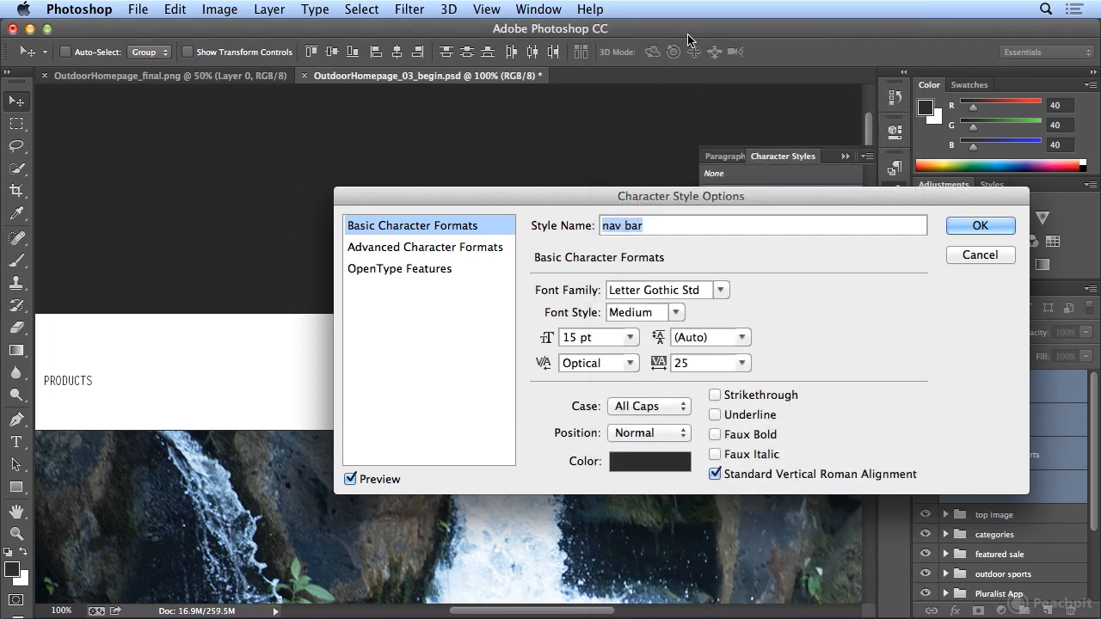
{"action": "left_click", "coordinate": [975, 225]}
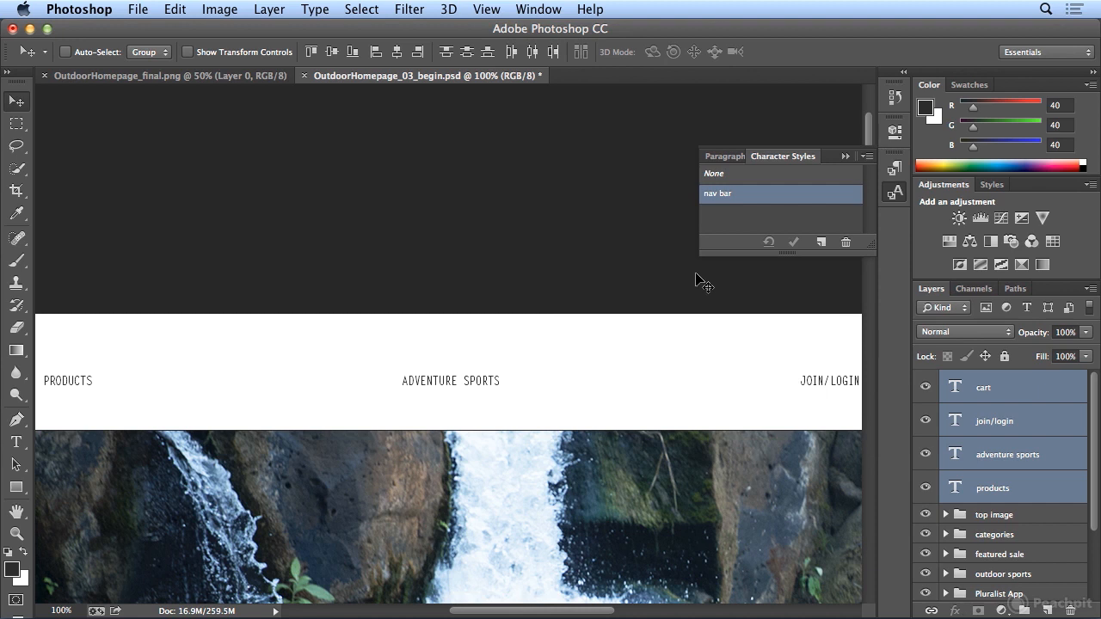
Review the nav bar style's Advanced Character Formats and OpenType Features, and close the style options
{"action": "double_click", "coordinate": [738, 196]}
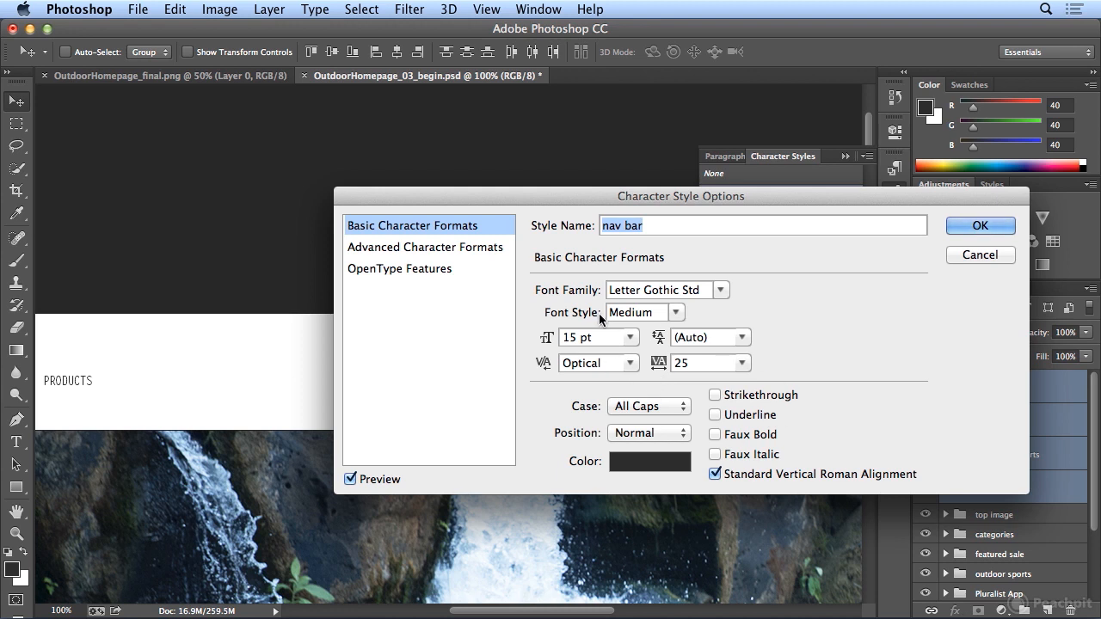
{"action": "left_click", "coordinate": [447, 249]}
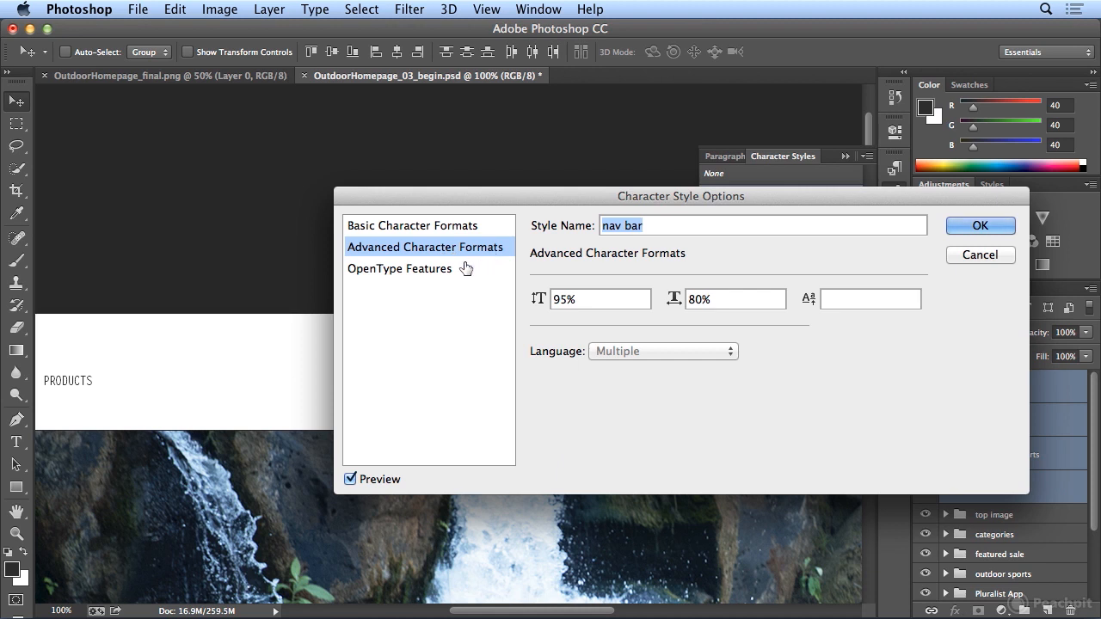
{"action": "left_click", "coordinate": [467, 268]}
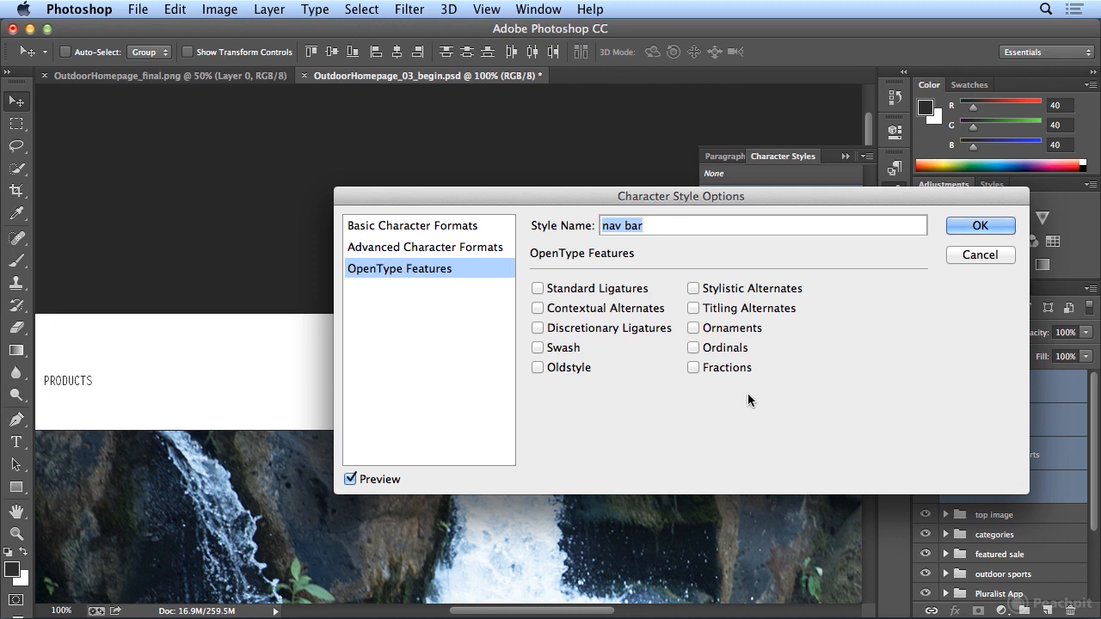
{"action": "left_click", "coordinate": [971, 228]}
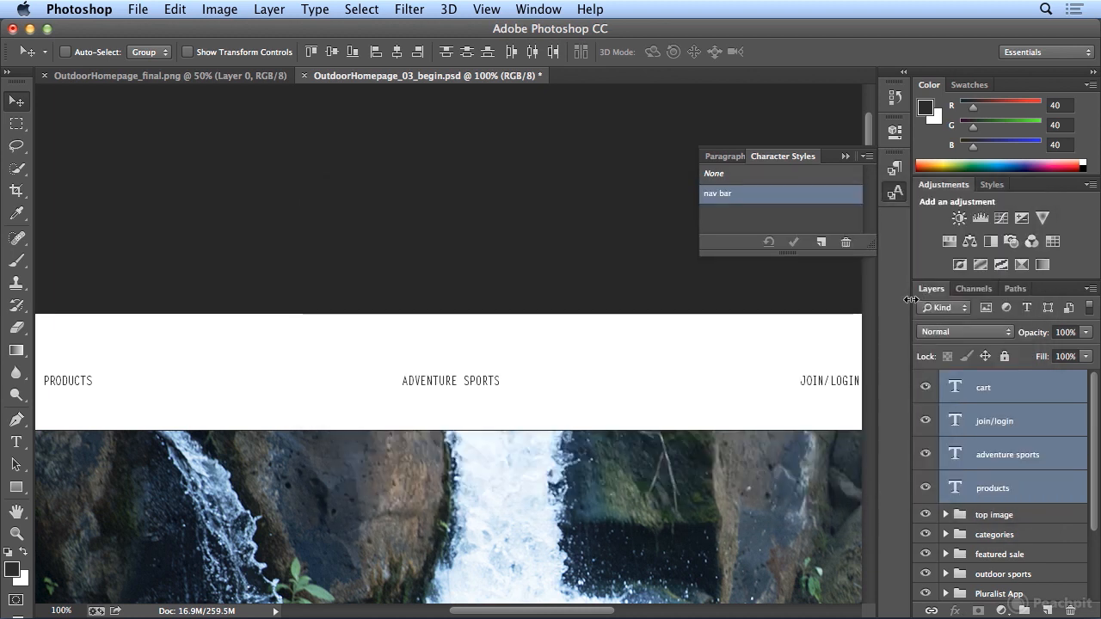